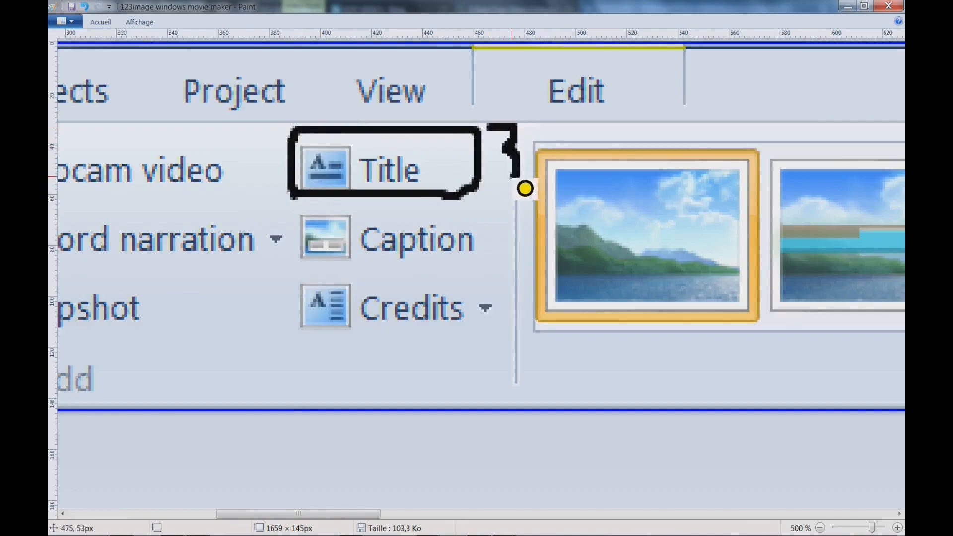
Handwrite the number 4 beside Caption and underline the Caption command in the ribbon screenshot
left_click_drag(506, 229, 520, 276)
mouse_move(515, 229)
left_mouse_down()
mouse_move(501, 249)
mouse_move(538, 248)
left_mouse_up()
left_click_drag(306, 278, 461, 276)
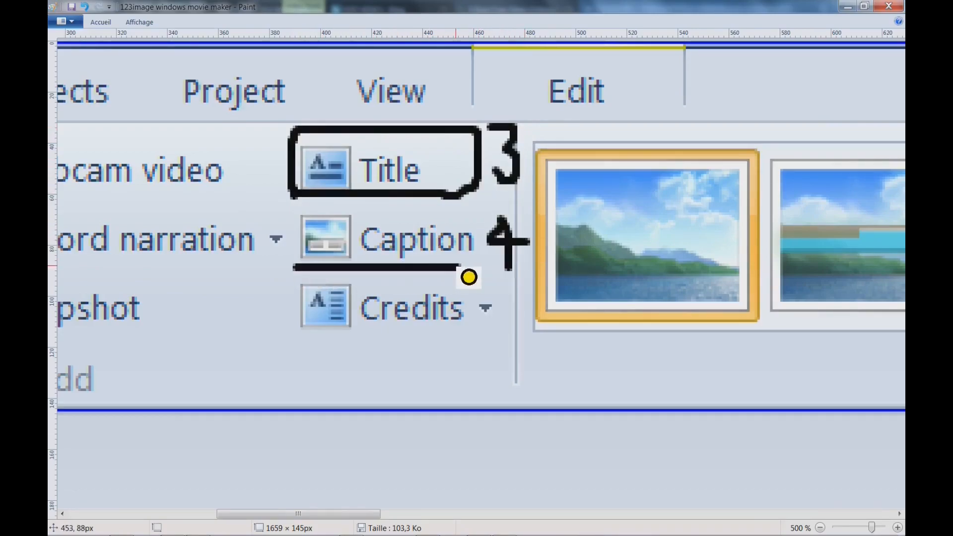
Draw a freehand frame around the Rotate left and Rotate right commands, undoing the unsatisfactory strokes
left_click_drag(354, 526, 651, 523)
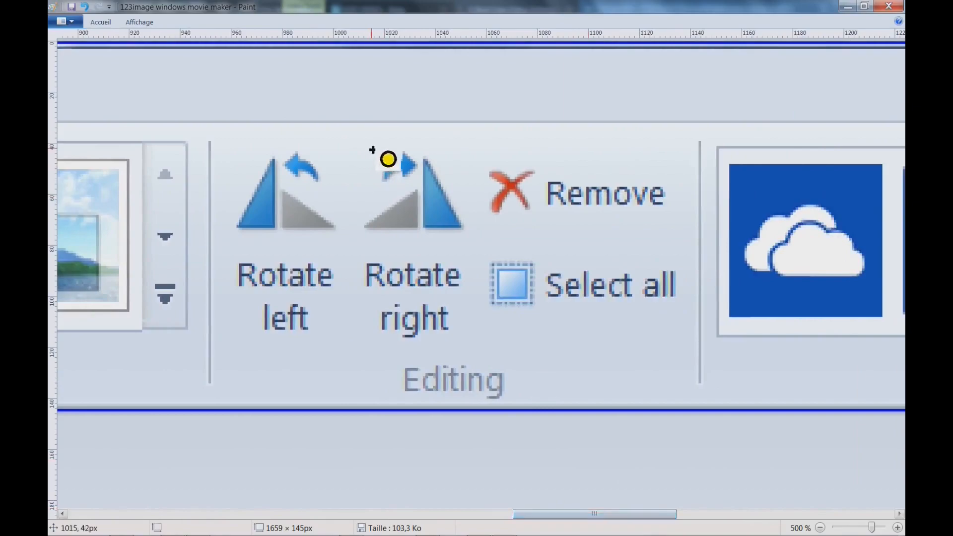
mouse_move(344, 140)
left_mouse_down()
mouse_move(217, 141)
mouse_move(201, 376)
mouse_move(446, 376)
mouse_move(460, 350)
mouse_move(455, 140)
mouse_move(463, 151)
mouse_move(333, 147)
left_mouse_up()
key("ctrl+z")
mouse_move(213, 392)
left_mouse_down()
mouse_move(440, 392)
mouse_move(472, 379)
mouse_move(469, 156)
mouse_move(331, 149)
left_mouse_up()
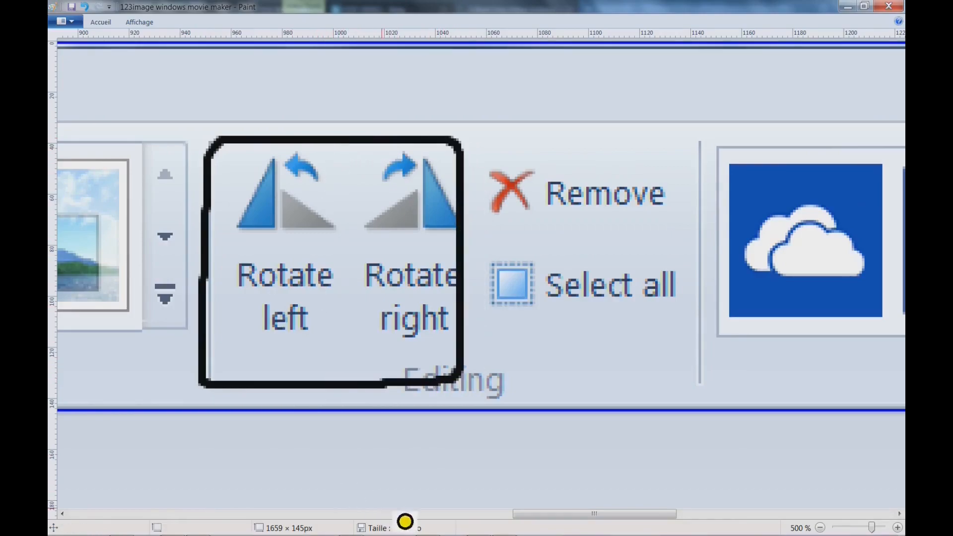
key("ctrl+z")
mouse_move(290, 384)
left_mouse_down()
mouse_move(427, 392)
mouse_move(473, 340)
mouse_move(471, 159)
mouse_move(338, 149)
left_mouse_up()
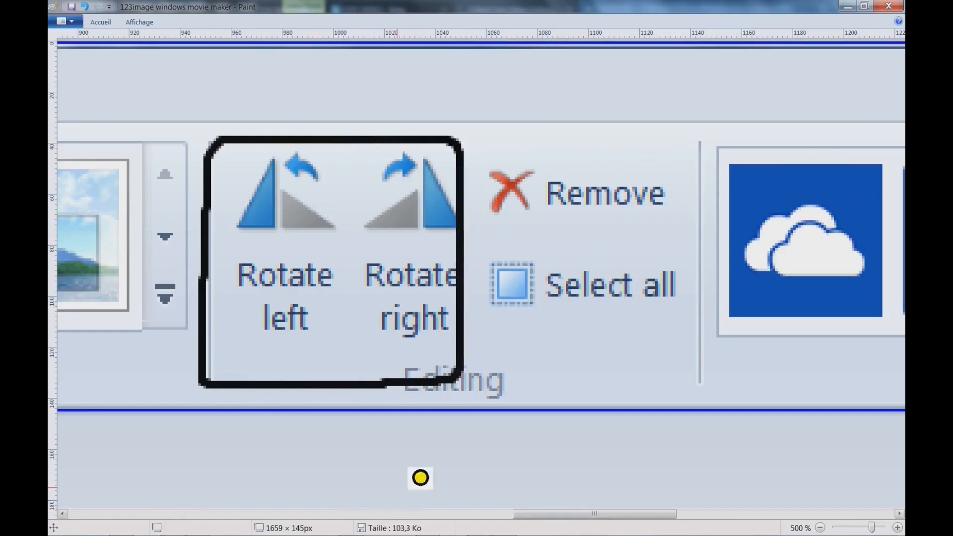
Underline the Remove command and mark the Save movie command in the ribbon screenshot
mouse_move(556, 233)
left_mouse_down()
mouse_move(634, 231)
mouse_move(559, 236)
mouse_move(630, 249)
left_mouse_up()
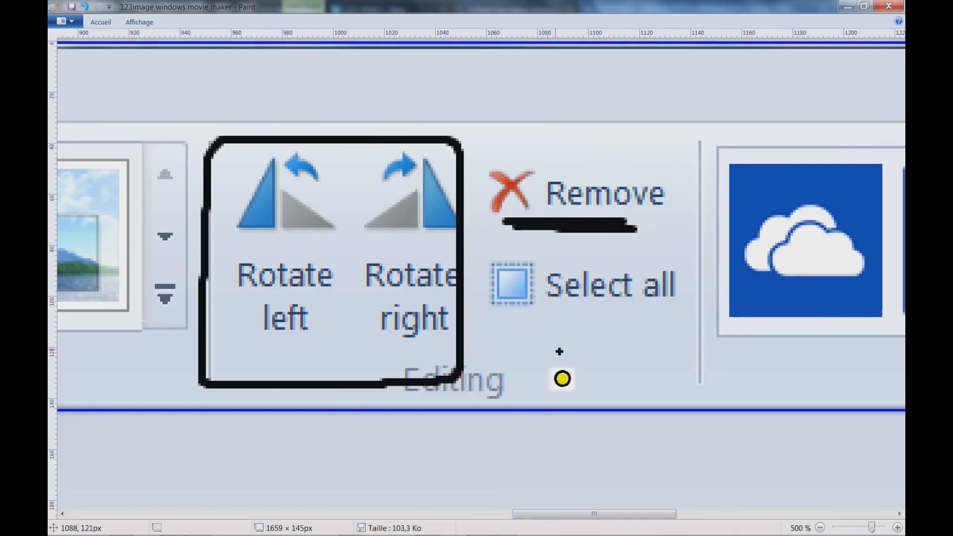
left_click_drag(549, 522, 761, 515)
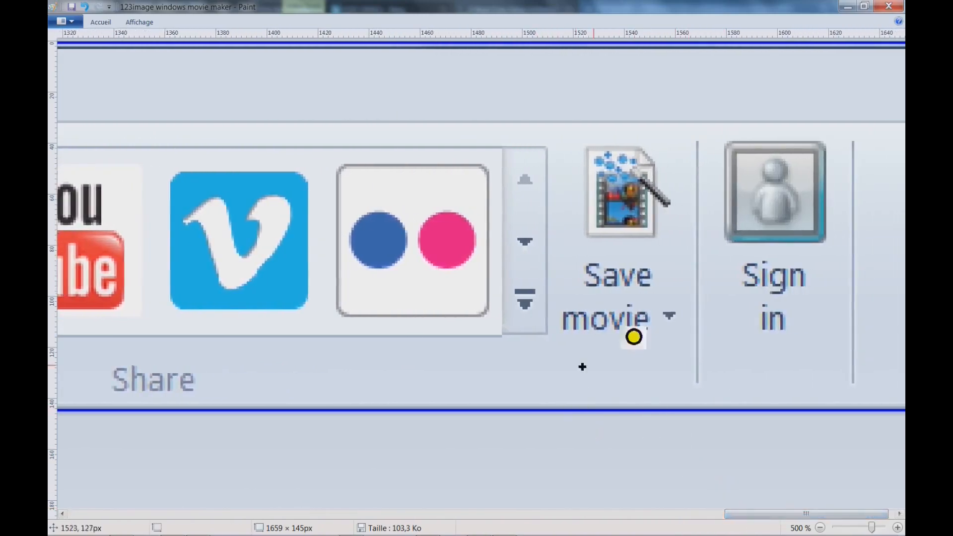
mouse_move(648, 124)
left_mouse_down()
mouse_move(583, 179)
mouse_move(560, 240)
mouse_move(554, 350)
mouse_move(597, 409)
mouse_move(682, 350)
mouse_move(700, 225)
mouse_move(684, 161)
left_mouse_up()
mouse_move(582, 356)
left_mouse_down()
mouse_move(655, 354)
mouse_move(651, 370)
left_mouse_up()
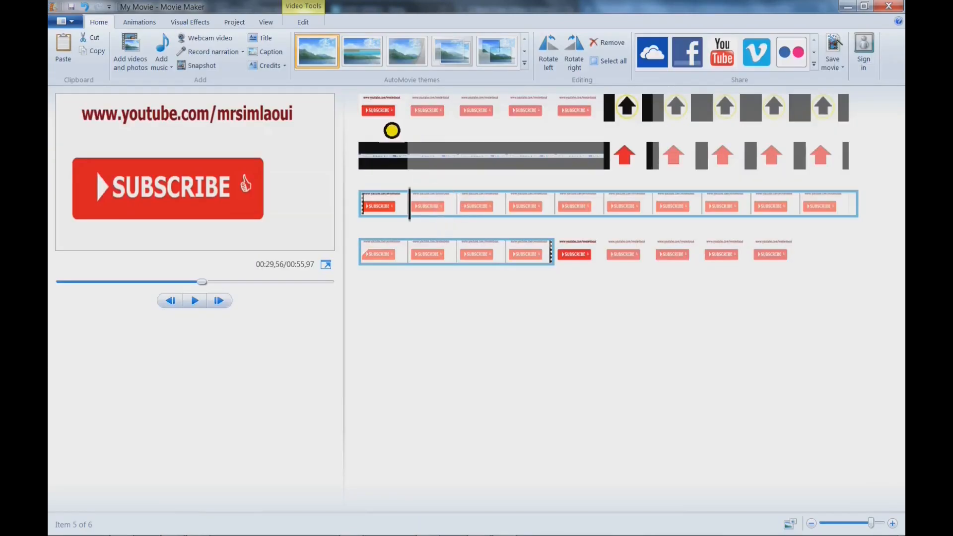
In Movie Maker, add the "please subscribe" picture with the many subscribe buttons after the first clip
left_click(410, 112)
left_click(141, 50)
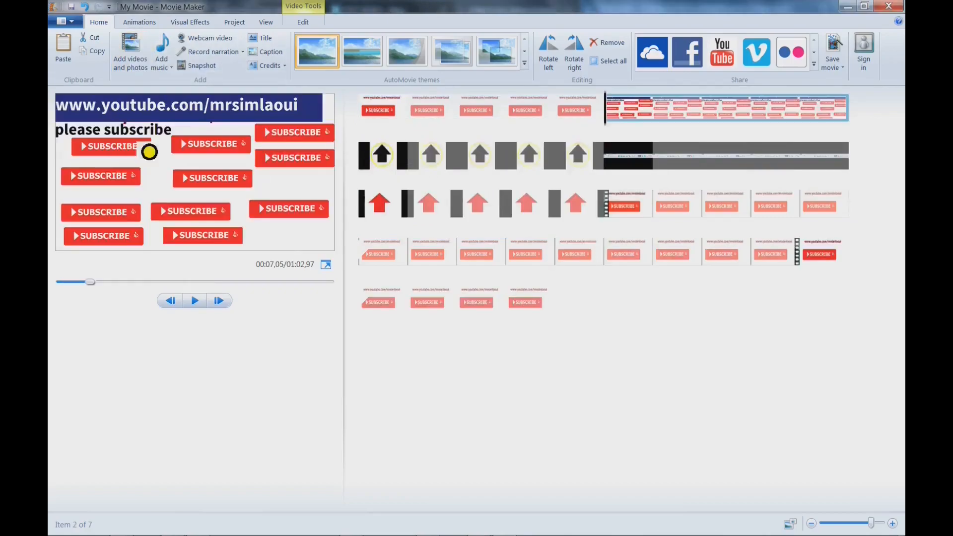
left_click(525, 153)
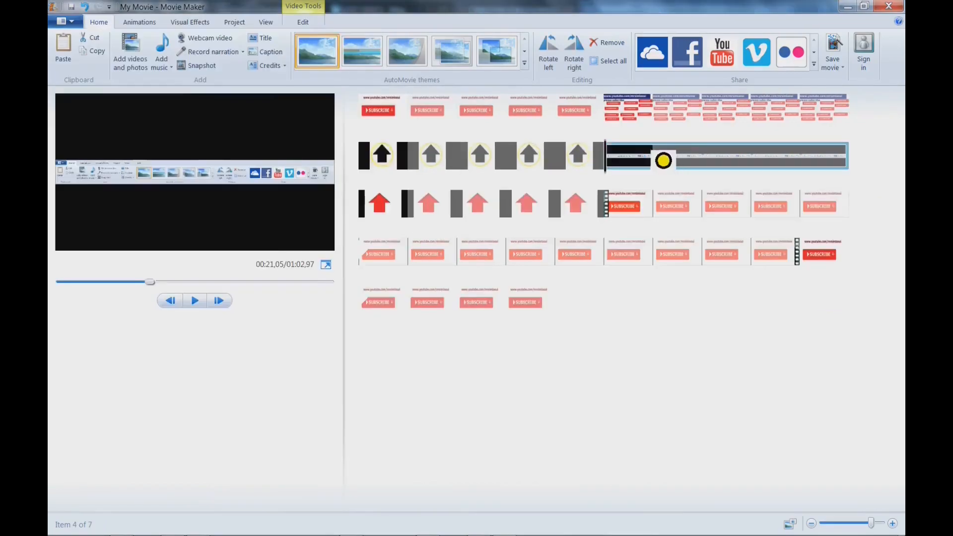
left_click(571, 211)
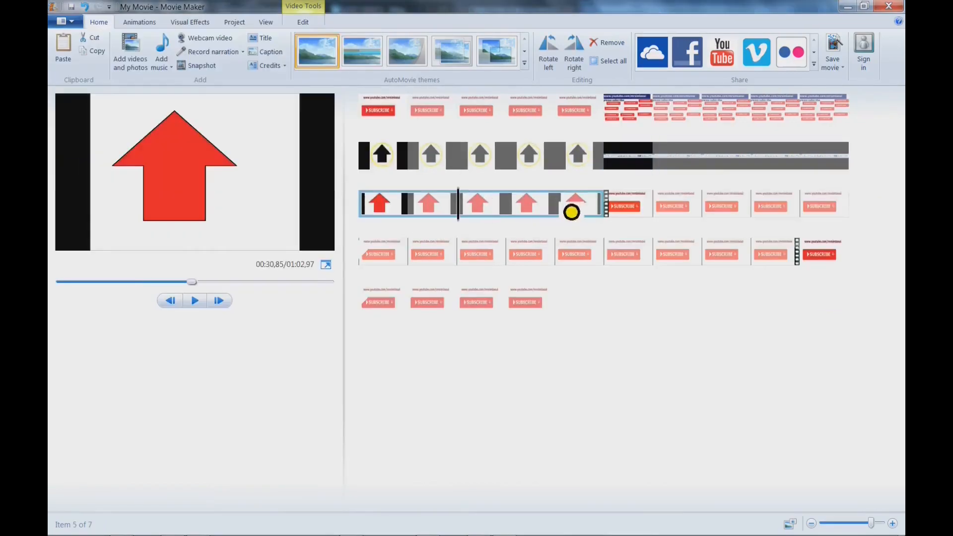
left_click(655, 208)
Rotate the black circled arrow clip to the left in seven successive quarter turns
left_click(514, 164)
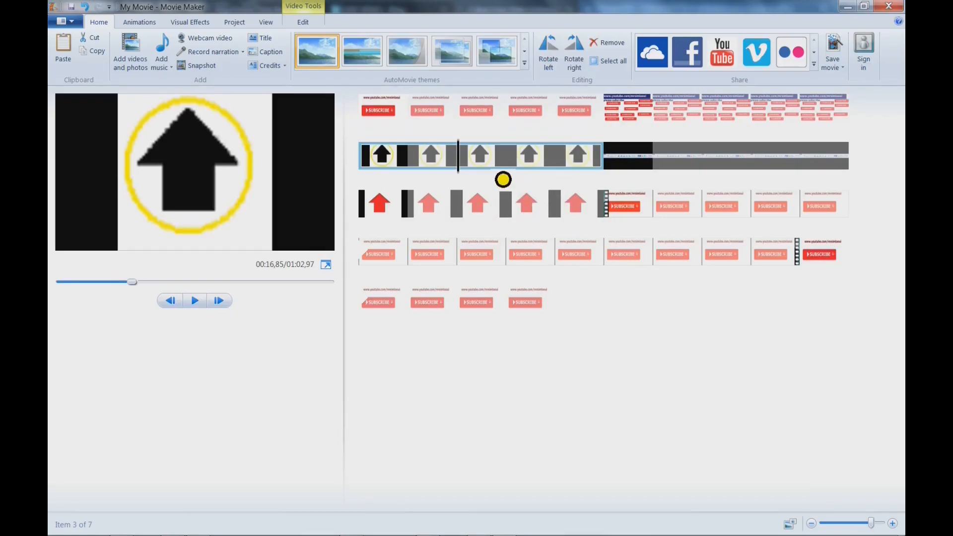
left_click(562, 67)
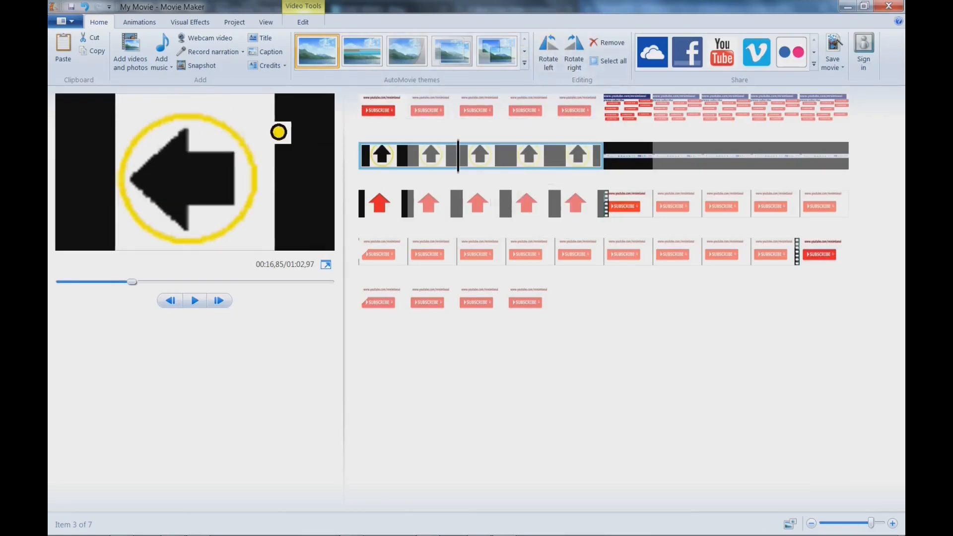
left_click(560, 62)
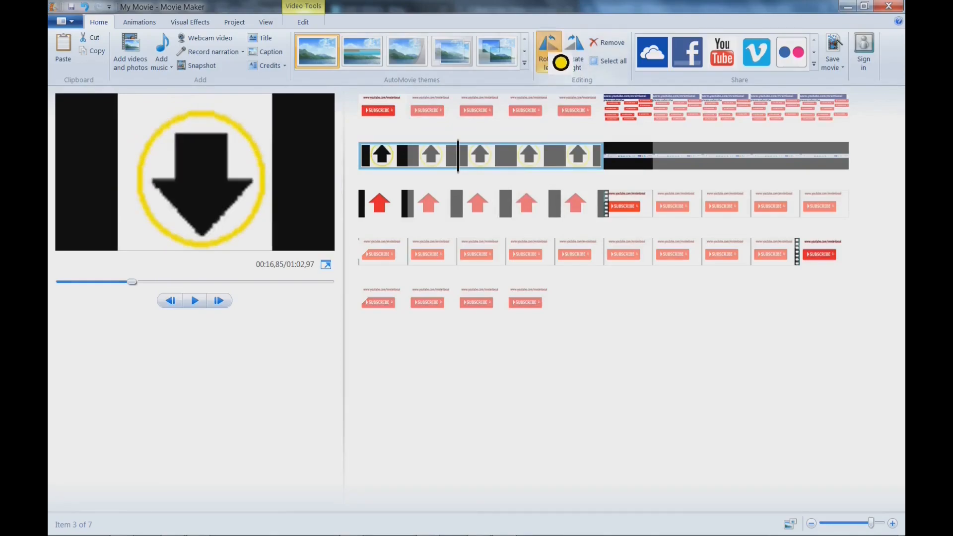
left_click(561, 62)
left_click(560, 62)
left_click(560, 62)
left_click(560, 62)
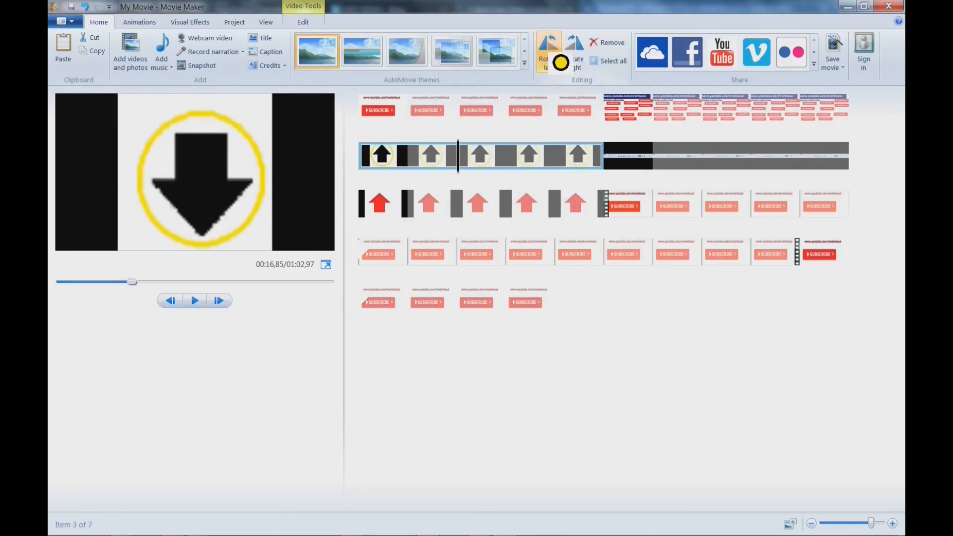
left_click(560, 62)
Rotate the black circled arrow clip to the right repeatedly until the arrow points down
left_click(586, 61)
left_click(587, 61)
left_click(587, 61)
left_click(586, 62)
left_click(586, 61)
left_click(587, 61)
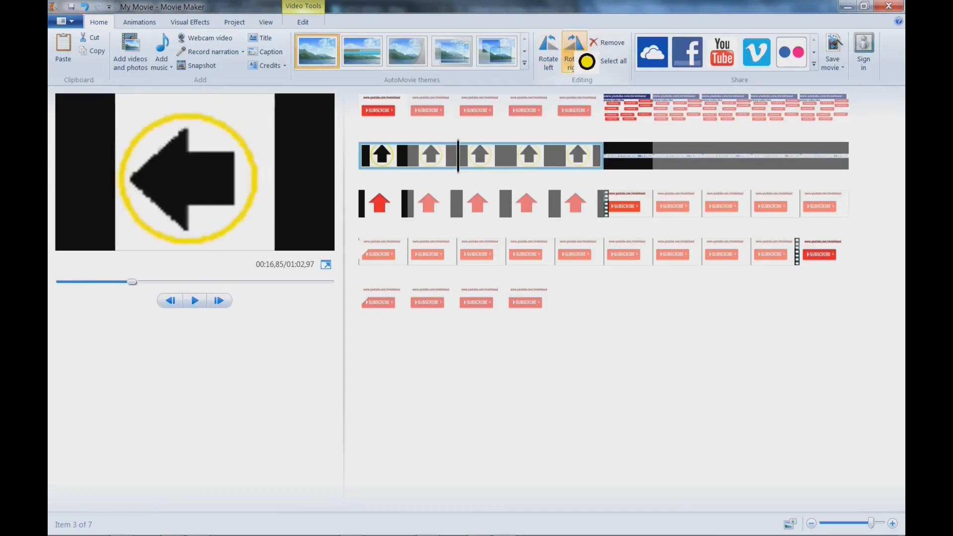
left_click(587, 61)
left_click(587, 61)
left_click(587, 62)
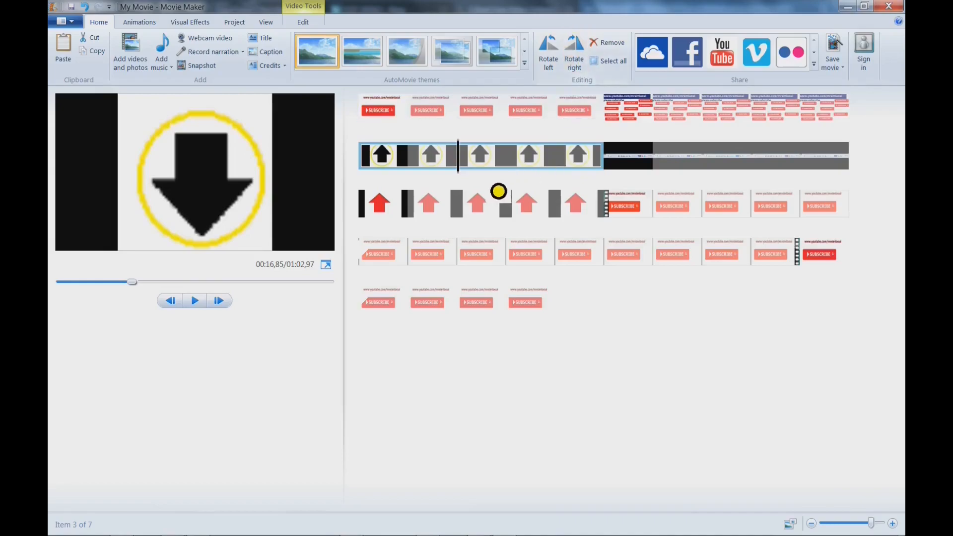
Rotate the red arrow clip to the left through one full turn
left_click(484, 200)
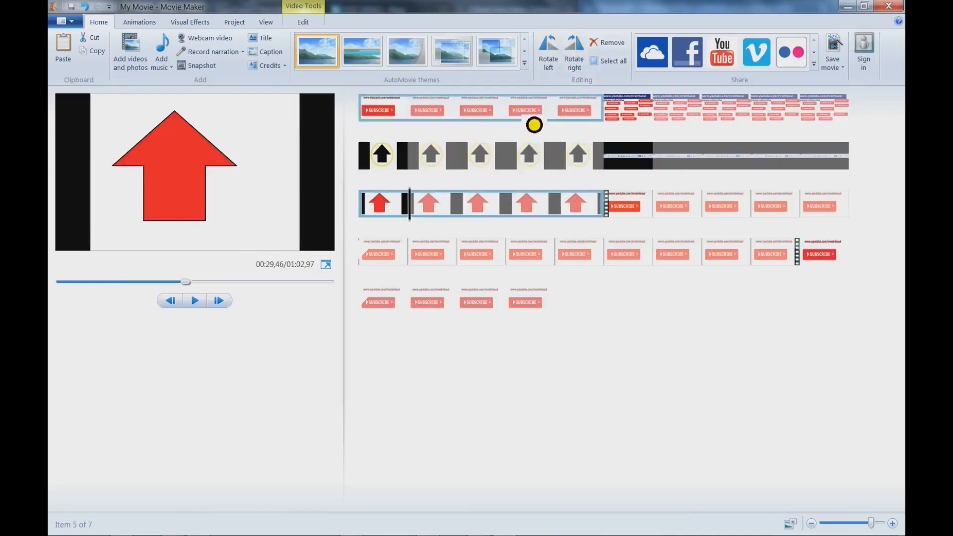
left_click(564, 61)
left_click(564, 61)
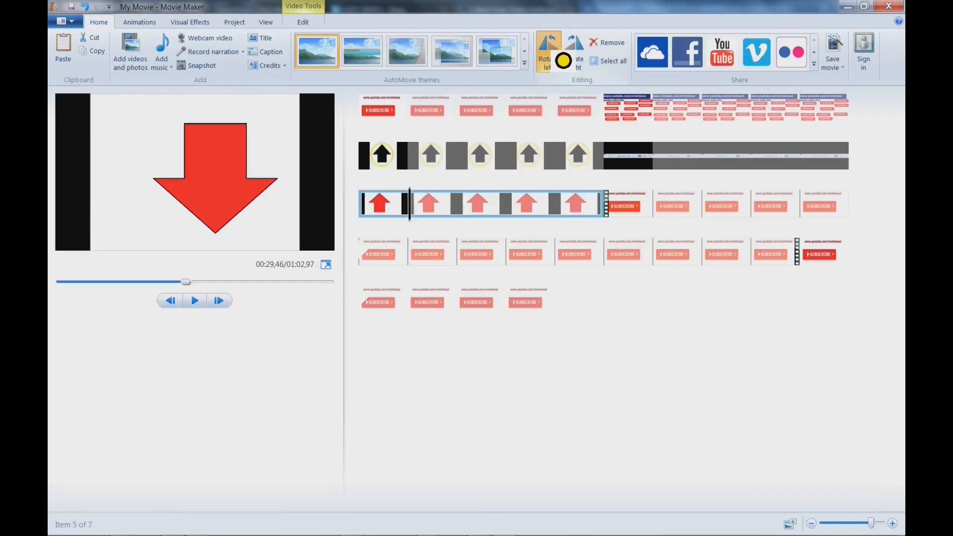
left_click(564, 61)
left_click(564, 61)
Rotate the red arrow clip to the right through one full turn
left_click(585, 61)
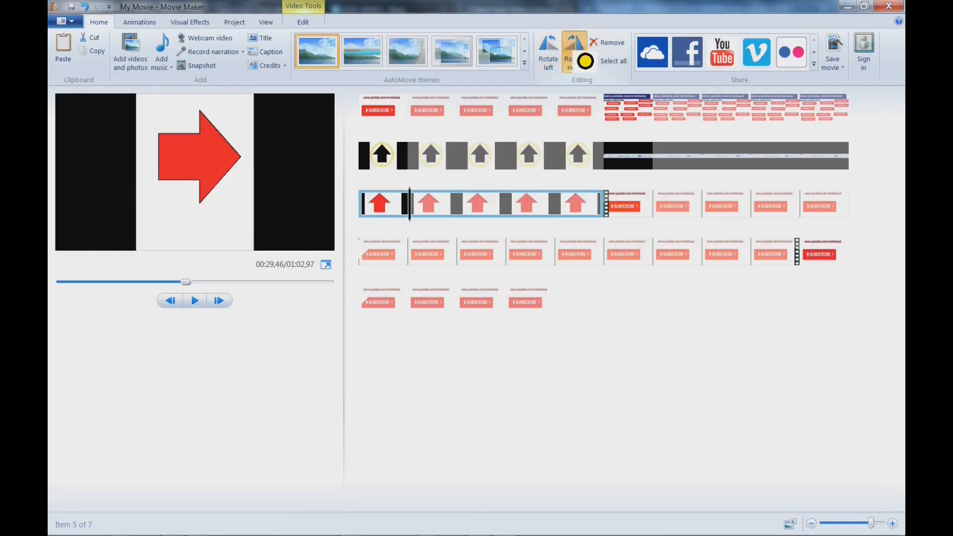
left_click(585, 60)
left_click(585, 60)
left_click(585, 60)
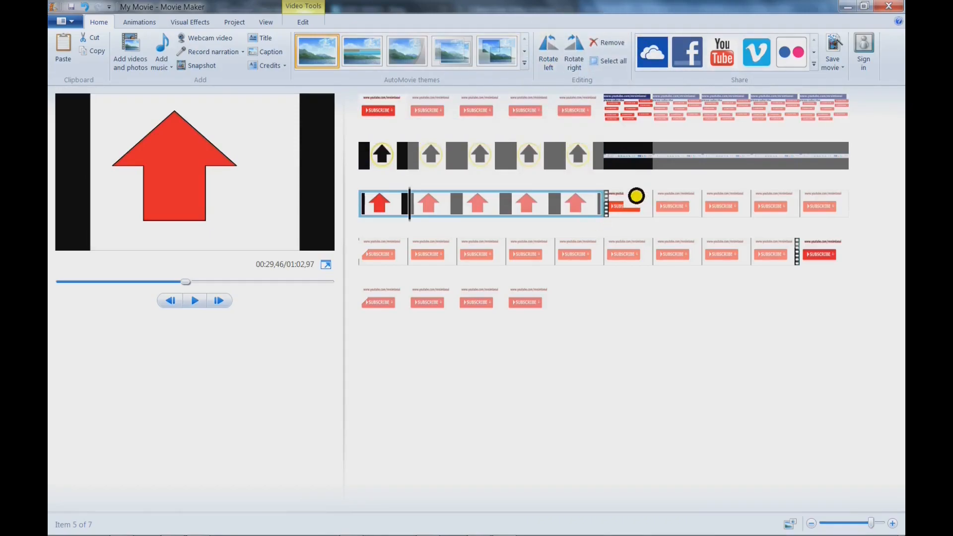
Rotate the red arrow clip to the right through two more full turns and try removing it from the timeline
left_click(651, 203)
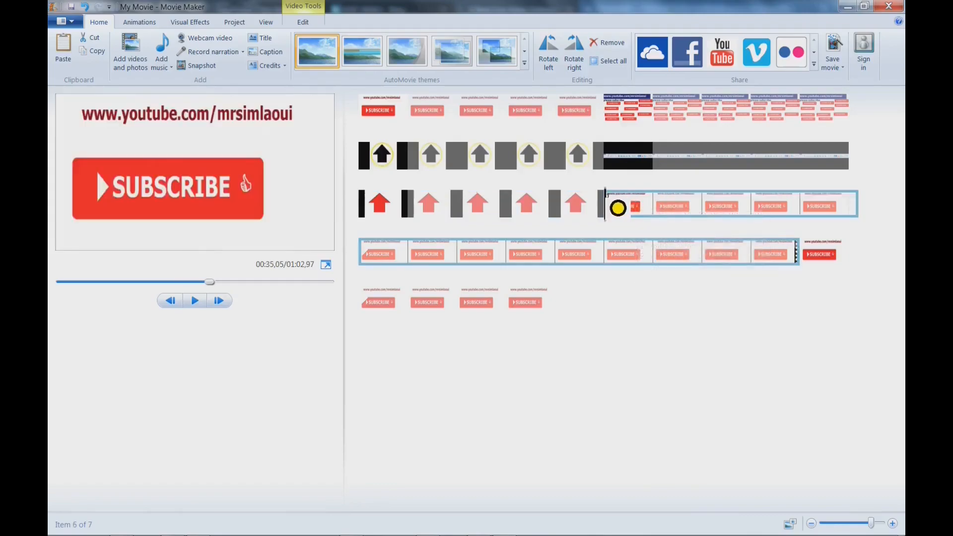
left_click_drag(648, 208, 515, 206)
left_click(575, 53)
left_click(586, 60)
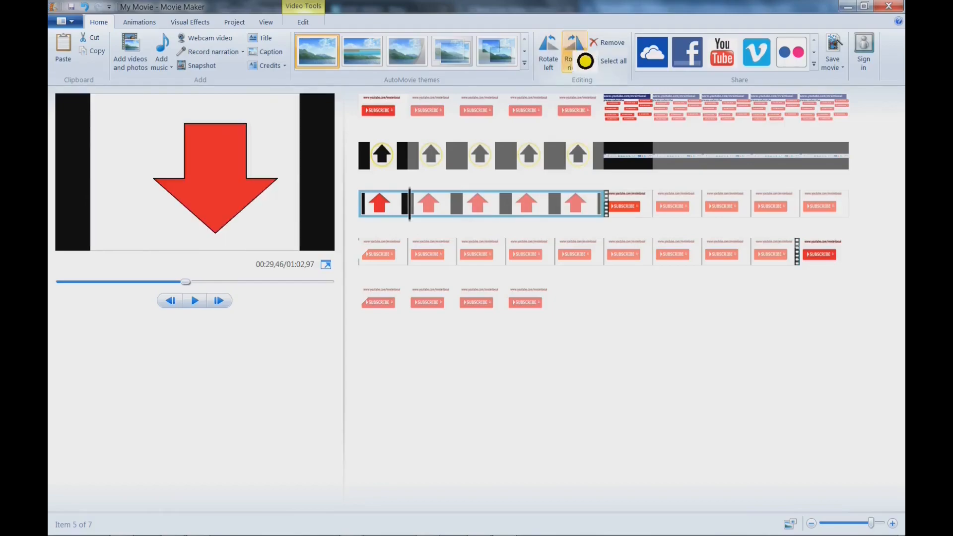
left_click(585, 60)
left_click(585, 60)
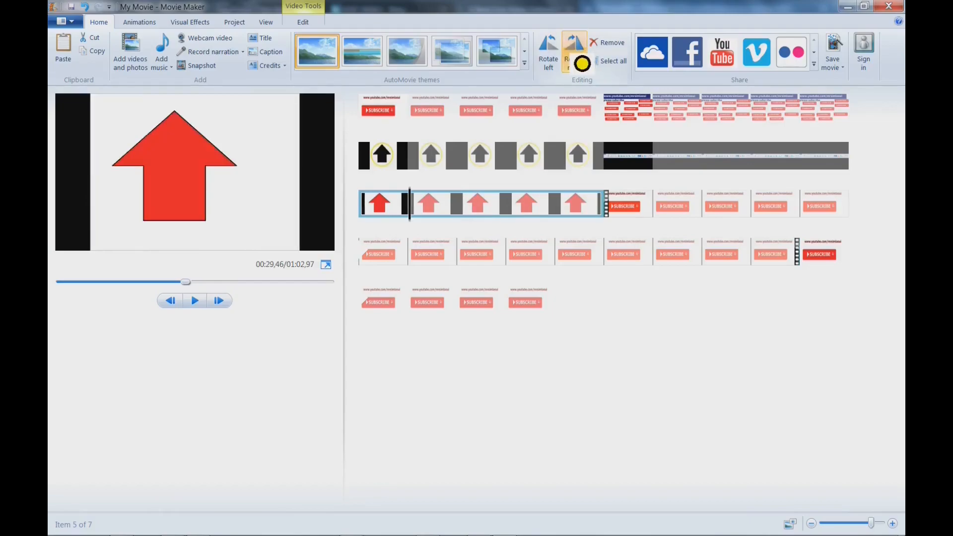
left_click(583, 62)
left_click(584, 61)
left_click(585, 61)
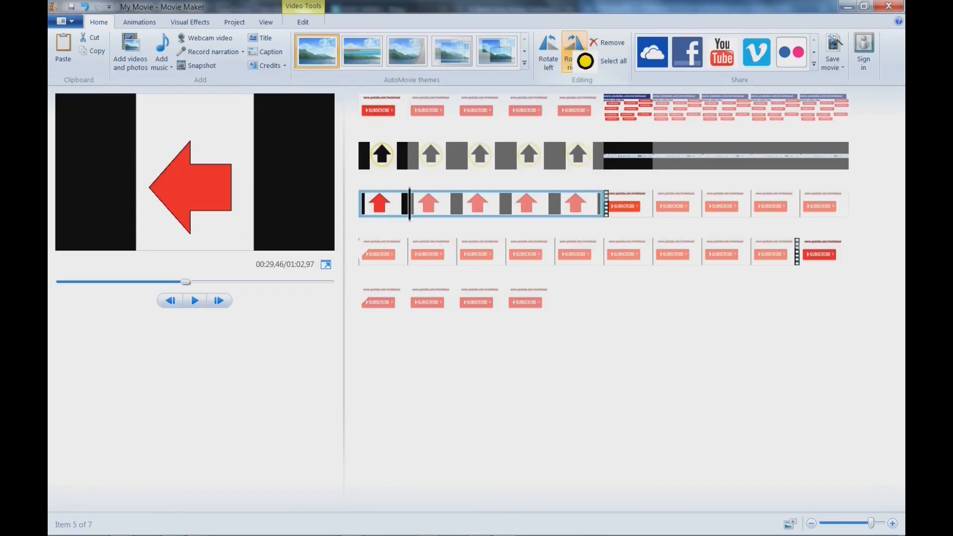
left_click(586, 60)
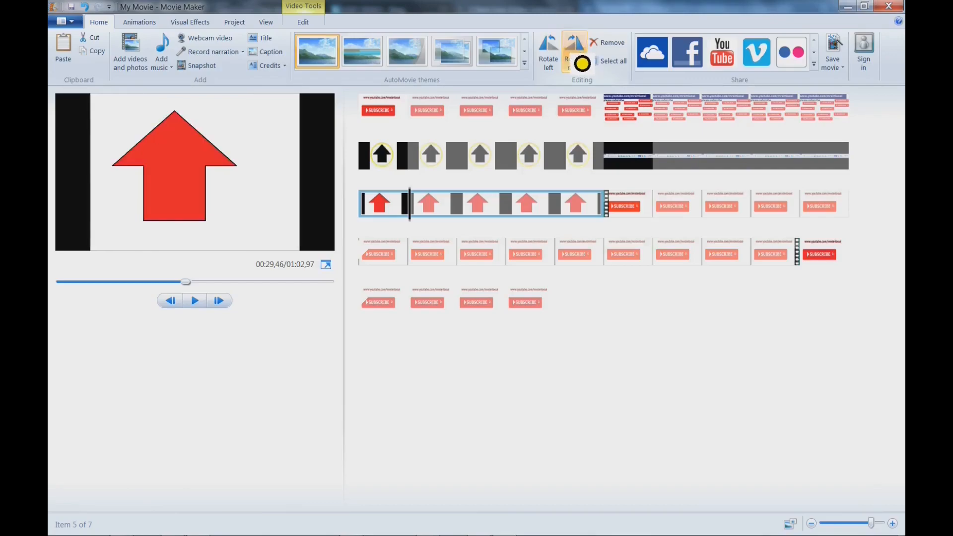
key("Delete")
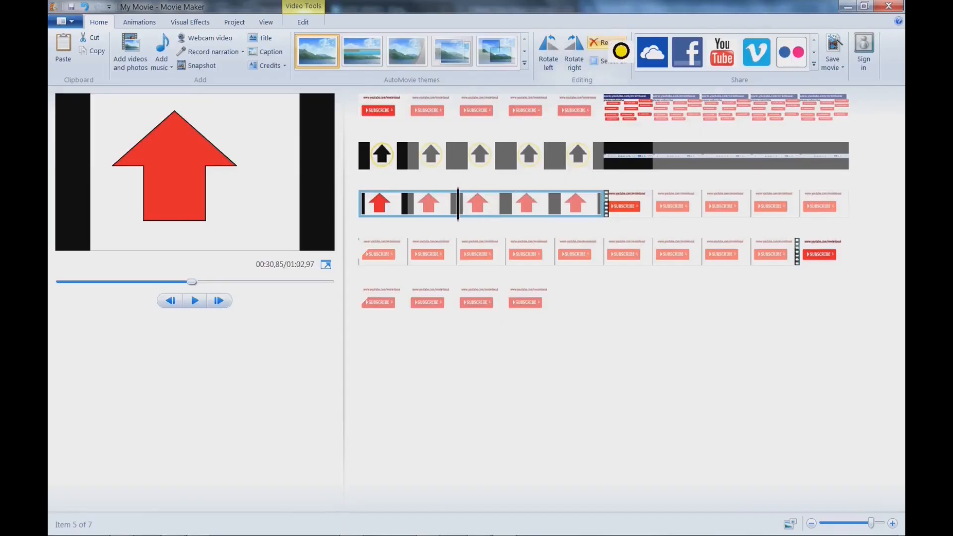
Insert a title before the first subscribe clip and open its text for editing
left_click(814, 224)
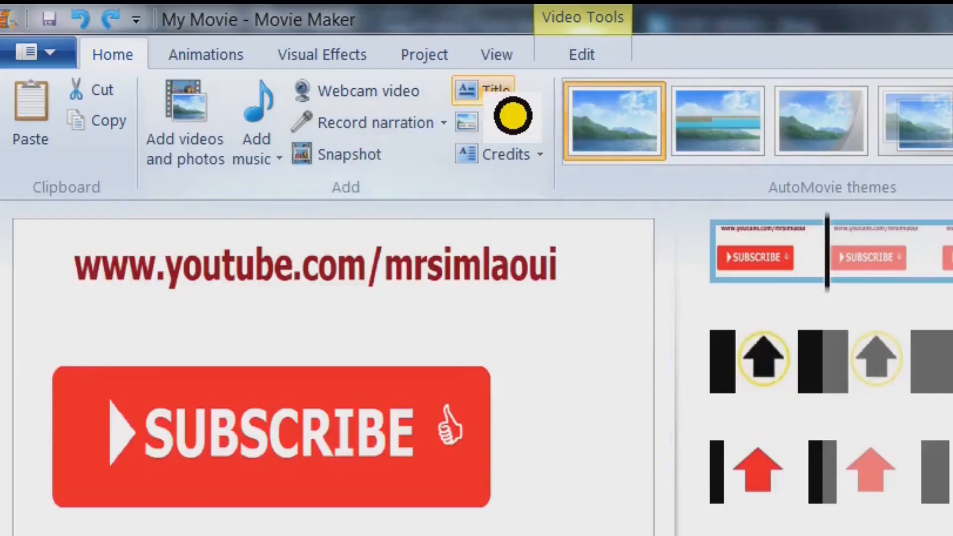
left_click(427, 191)
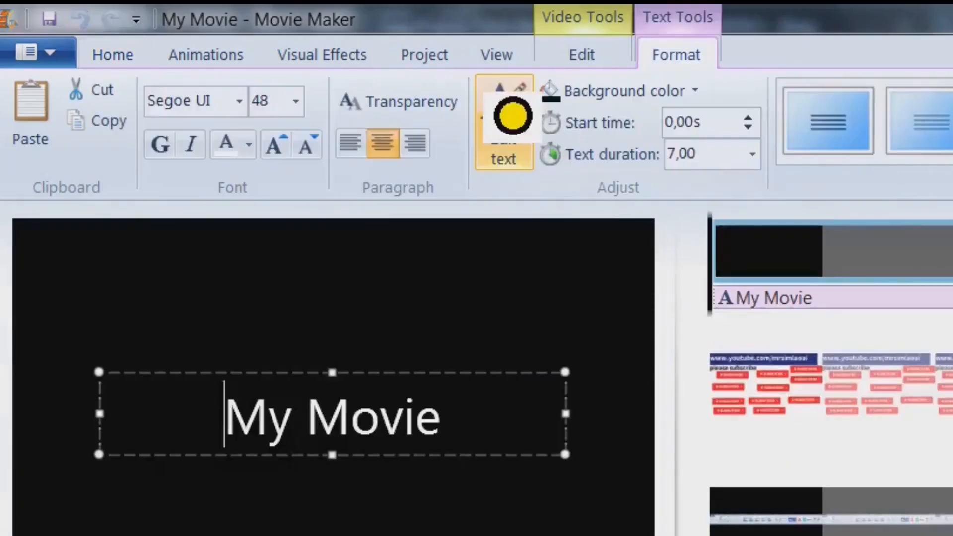
left_click(505, 166)
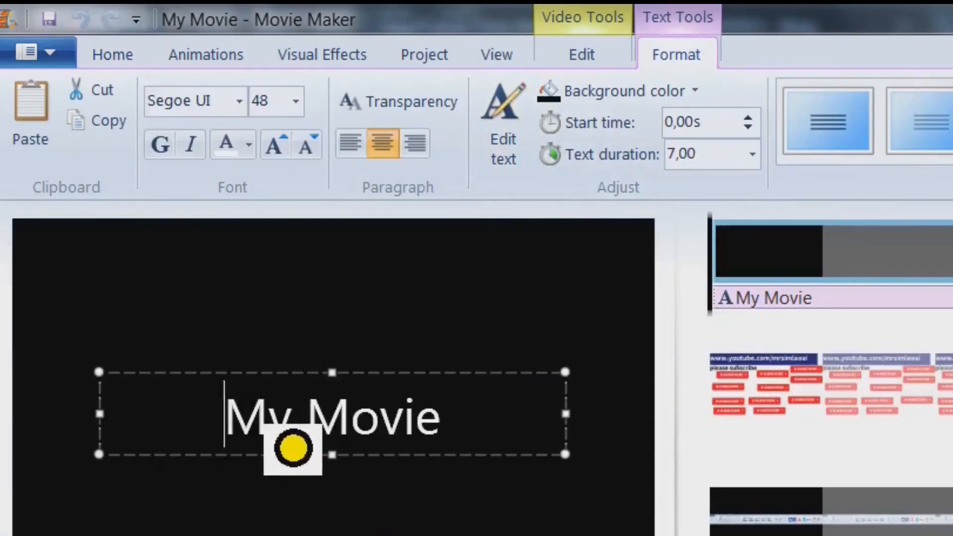
Replace the default title text with "montage vidéos avec windows movie maker"
type("montage v")
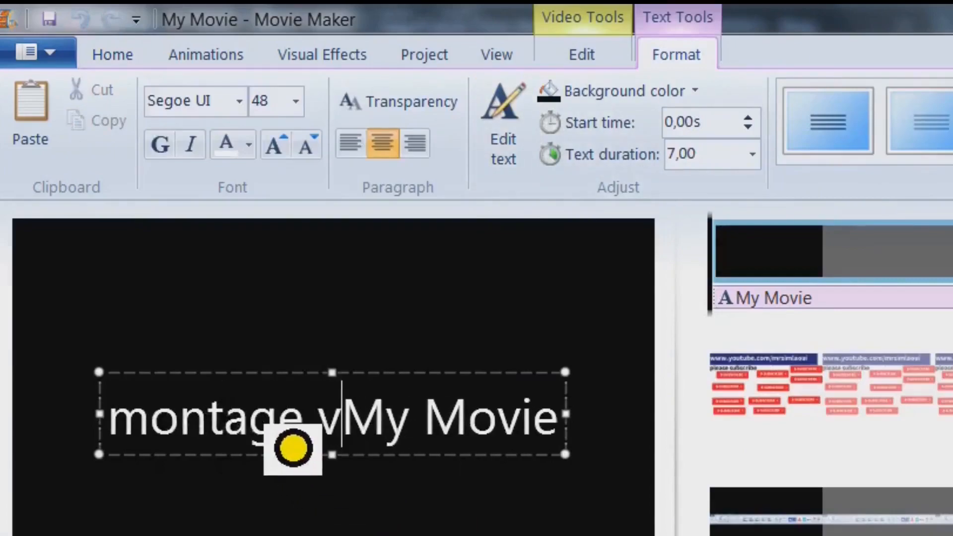
type("idéos avec windows mov")
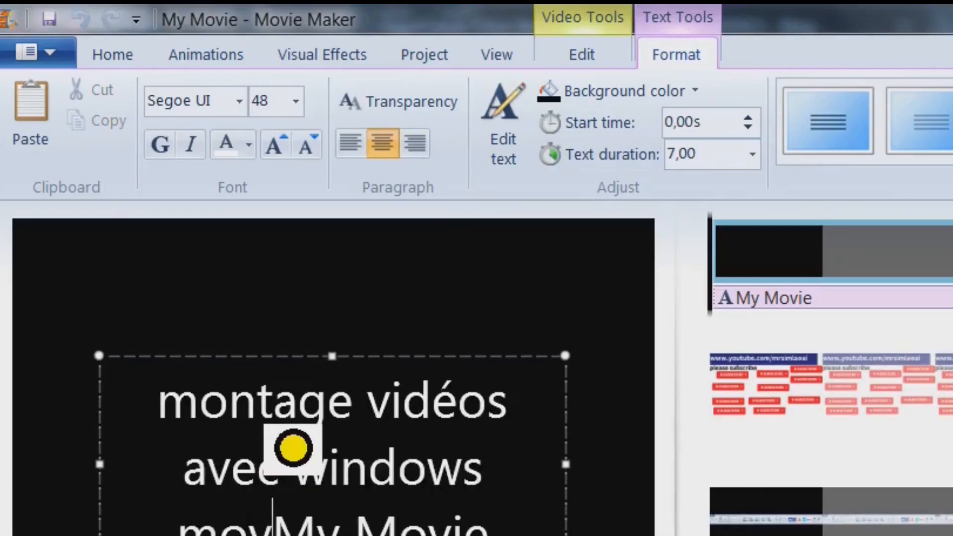
type("ie maker")
key("Delete")
key("Delete")
key("Delete")
key("Delete")
key("Delete")
key("Delete")
key("Delete")
key("Delete")
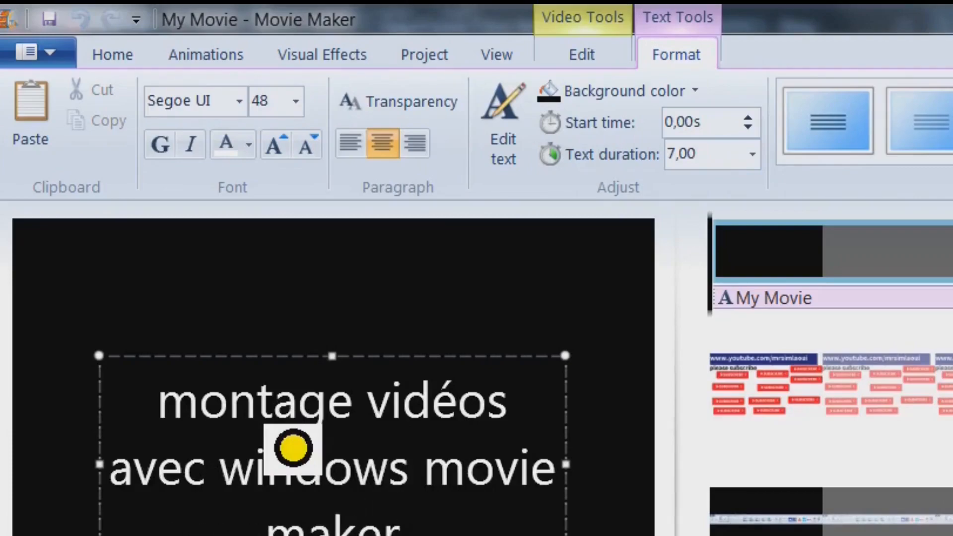
Move the title text box higher in the frame and format its text as bold at size 72
left_click_drag(218, 367, 166, 249)
left_click(167, 148)
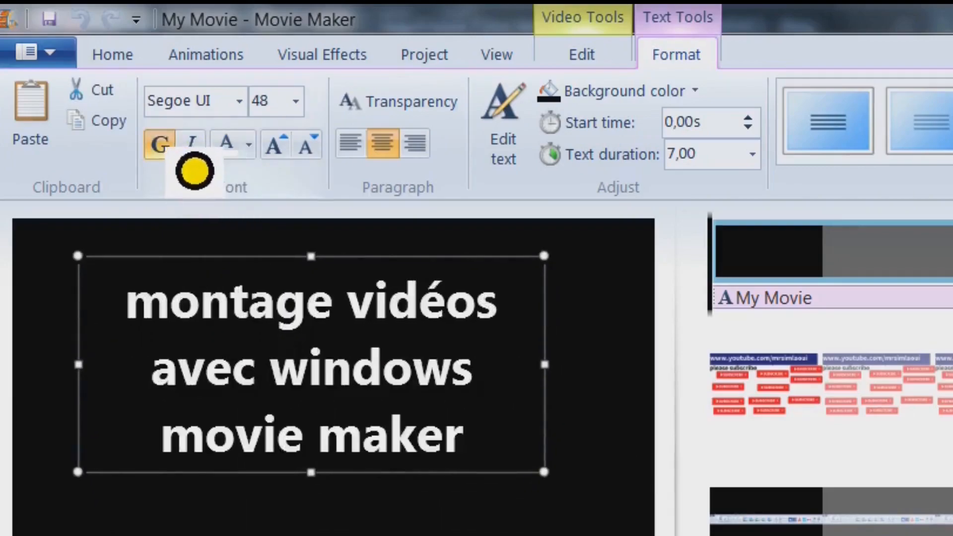
left_click(296, 100)
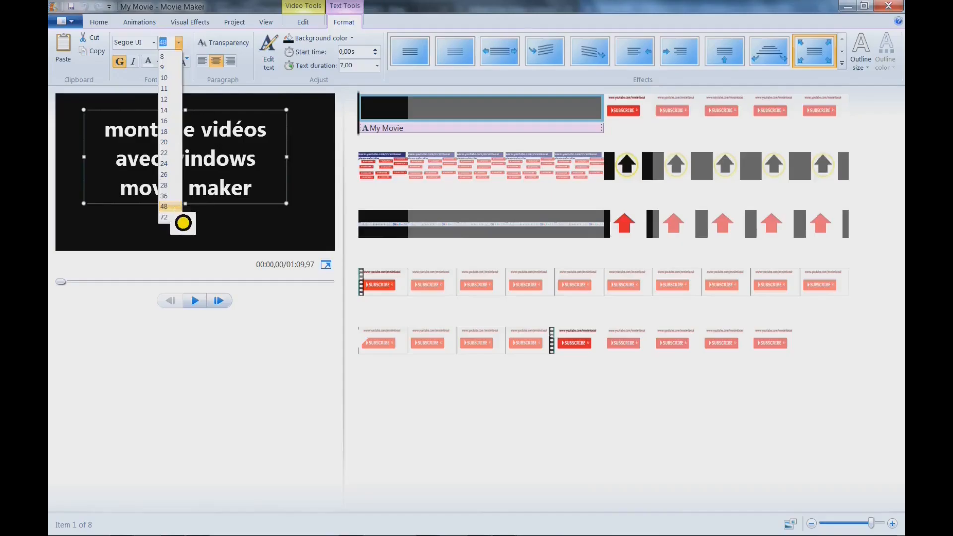
left_click(176, 220)
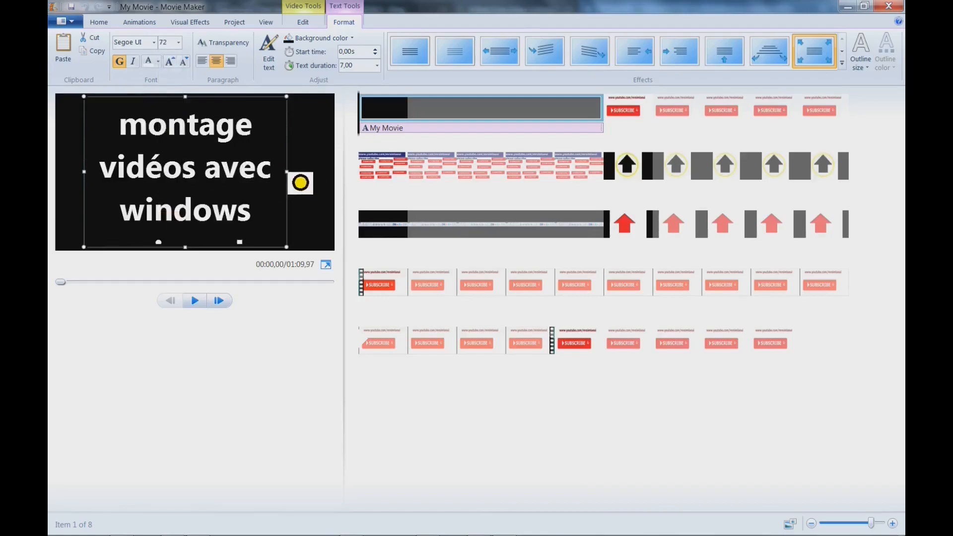
Widen the title text box on both sides to fill most of the frame's width, keeping the text non-italic
left_click_drag(302, 182, 345, 181)
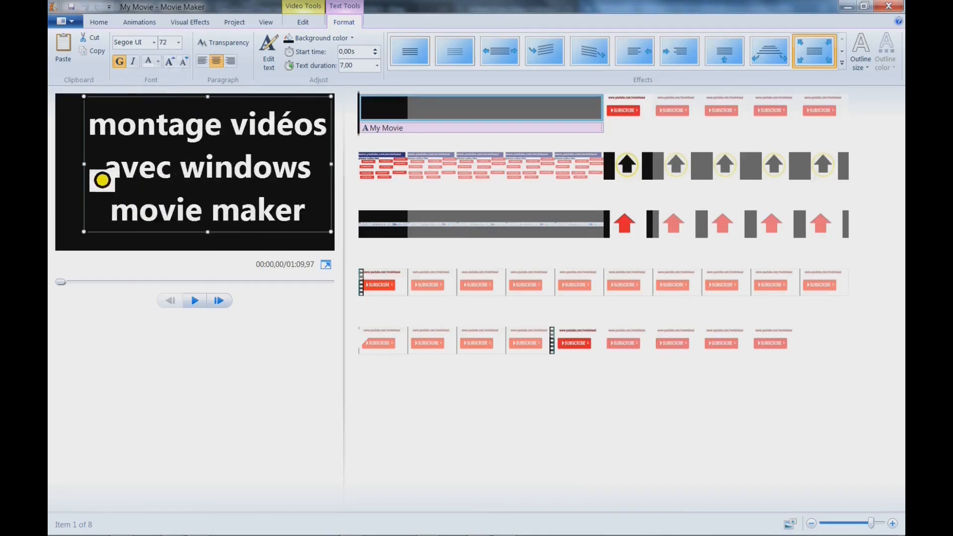
left_click_drag(97, 177, 75, 174)
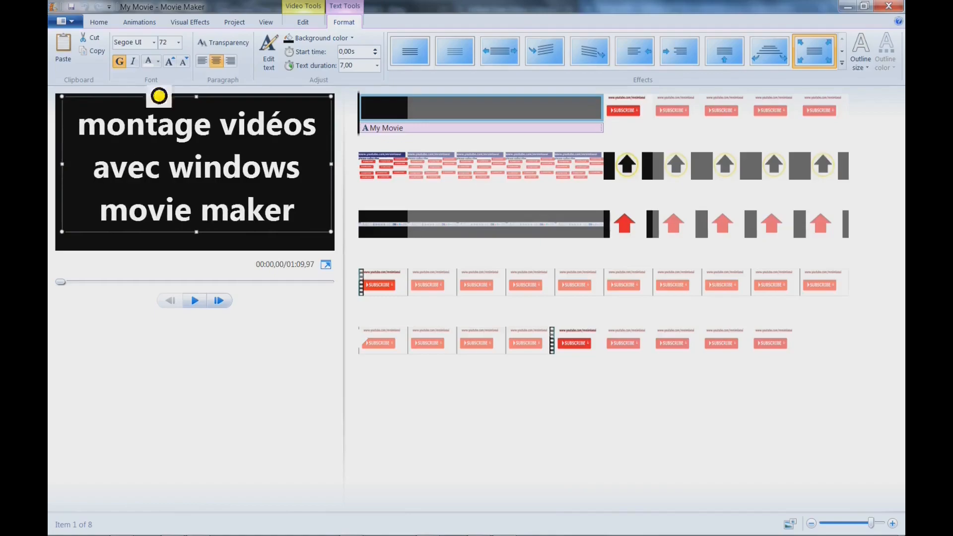
left_click(134, 60)
left_click(134, 60)
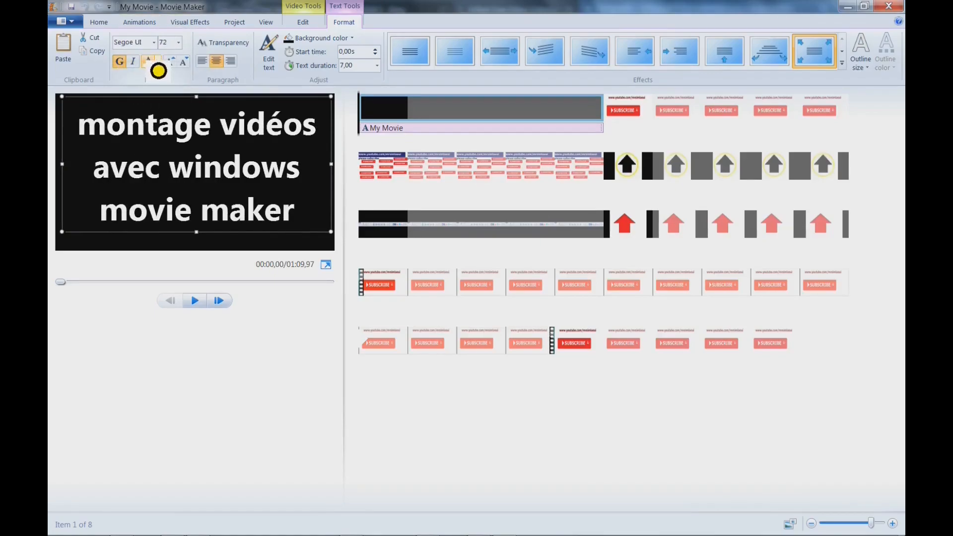
Color the title text yellow and extend its text box slightly toward the frame's left edge
left_click(158, 61)
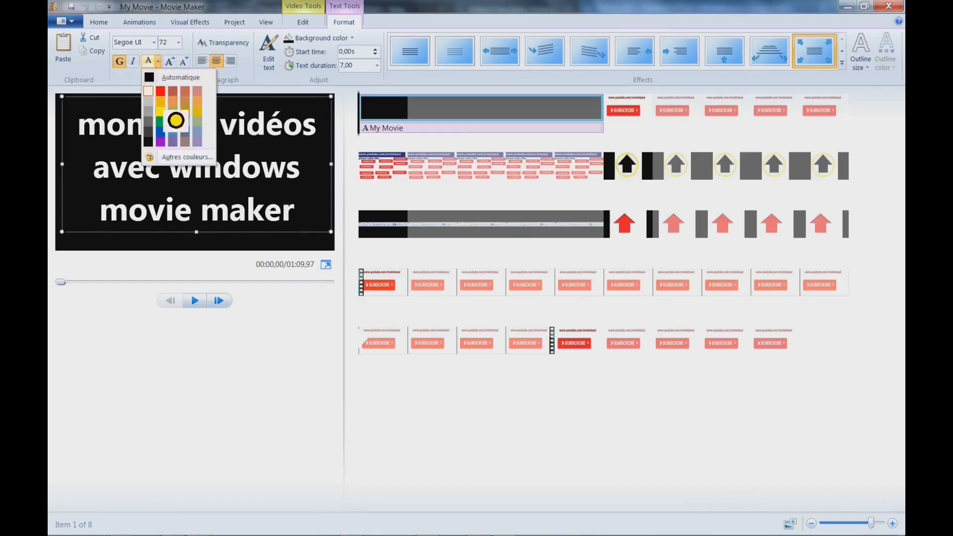
left_click(171, 124)
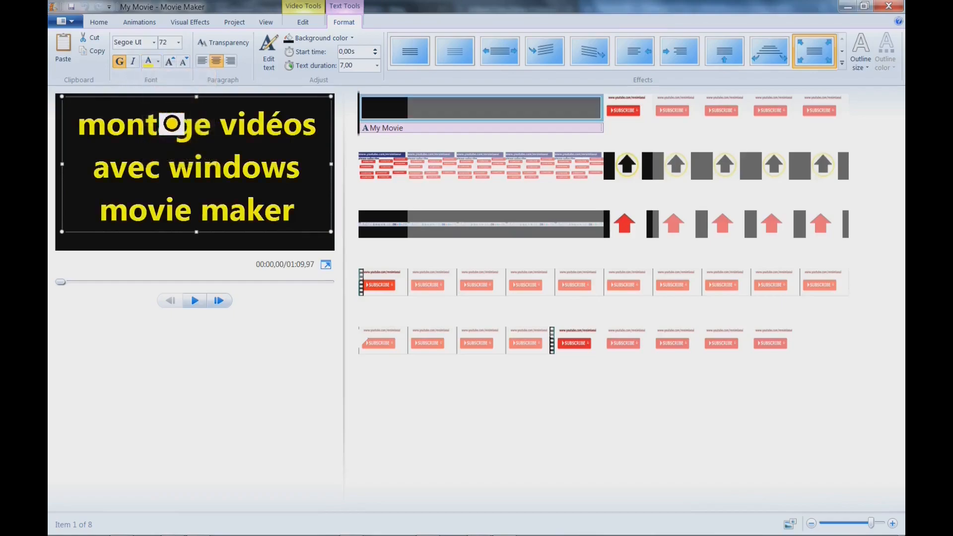
left_click_drag(77, 104, 72, 104)
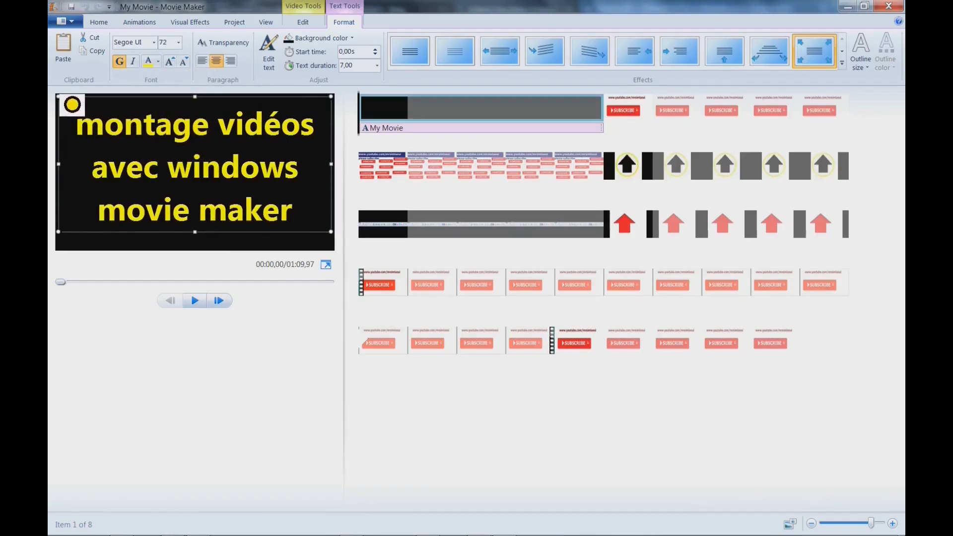
Change the title font to Oswald and try the text transparency adjustment, keeping the text nearly opaque
left_click(154, 44)
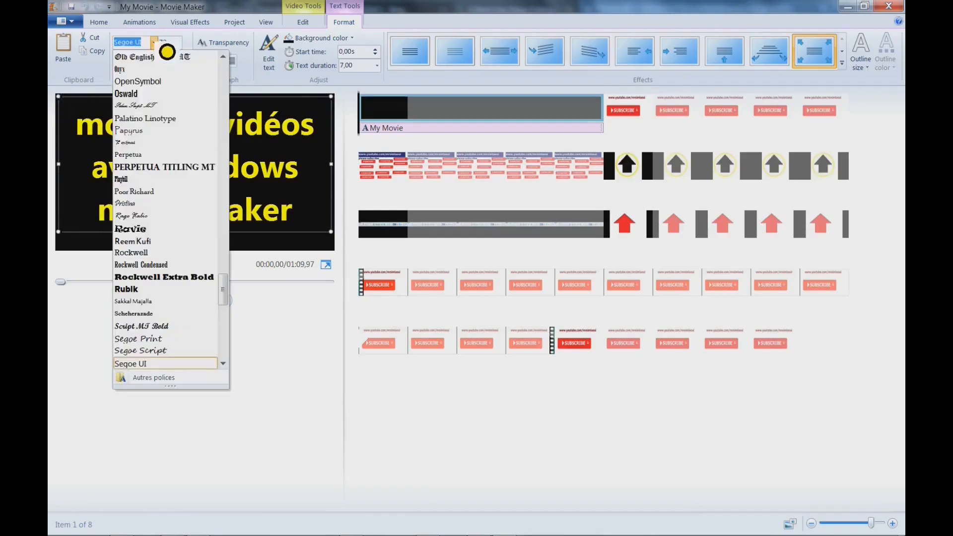
left_click(149, 95)
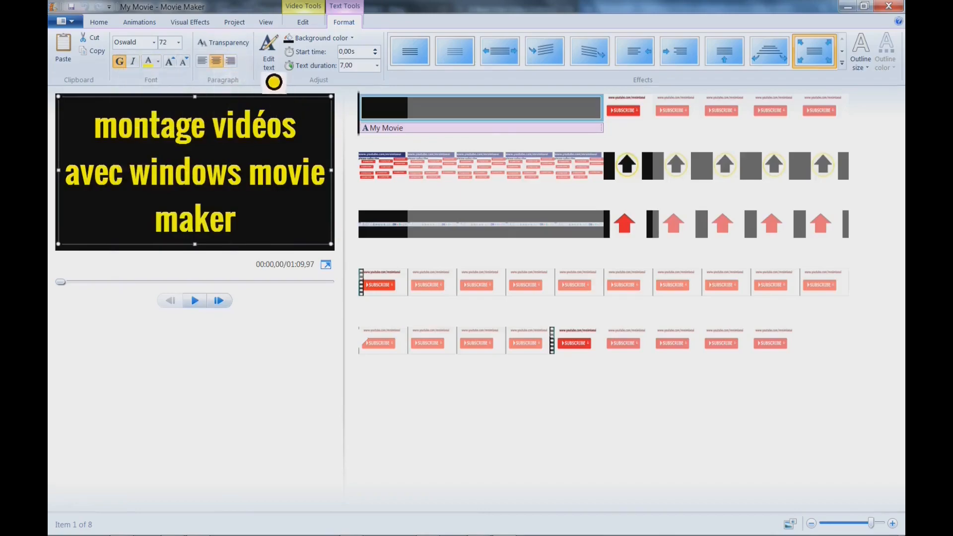
left_click(229, 42)
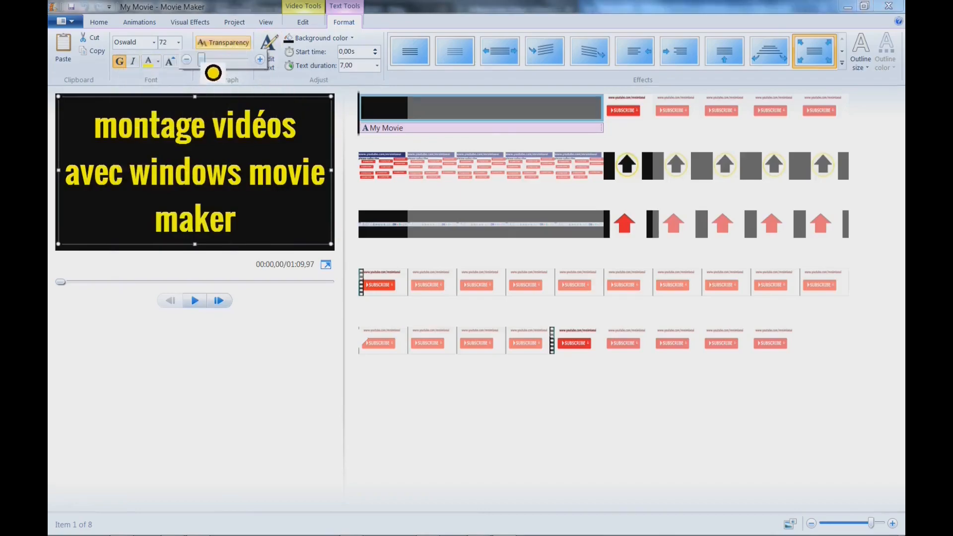
mouse_move(217, 70)
left_mouse_down()
mouse_move(263, 71)
mouse_move(203, 71)
left_mouse_up()
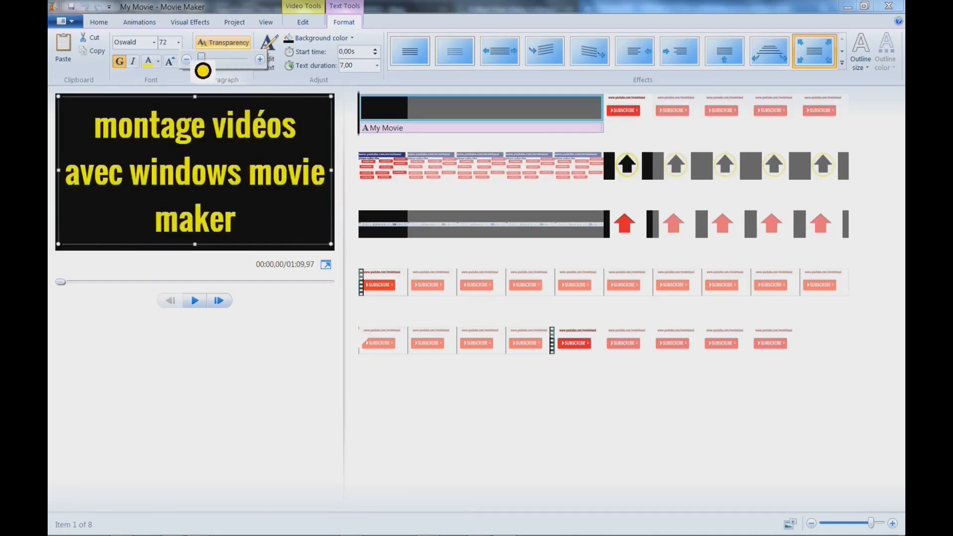
left_click(312, 92)
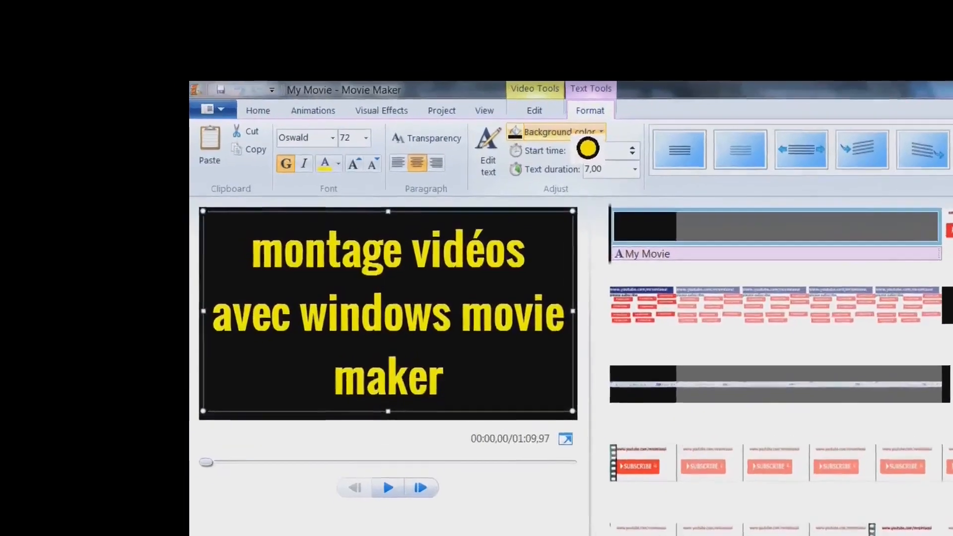
Try the standard light green as the title's background color, and settle on the standard dark blue
left_click(585, 134)
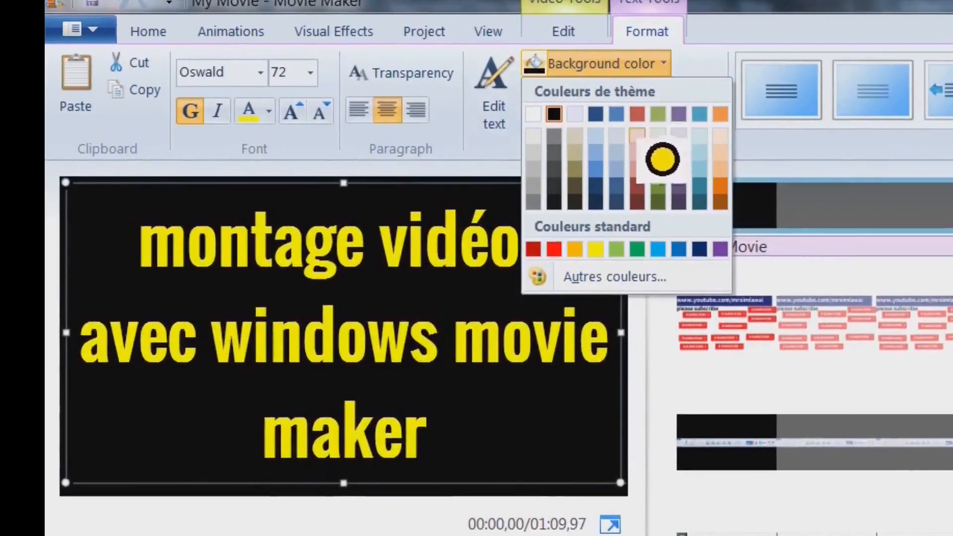
left_click(618, 248)
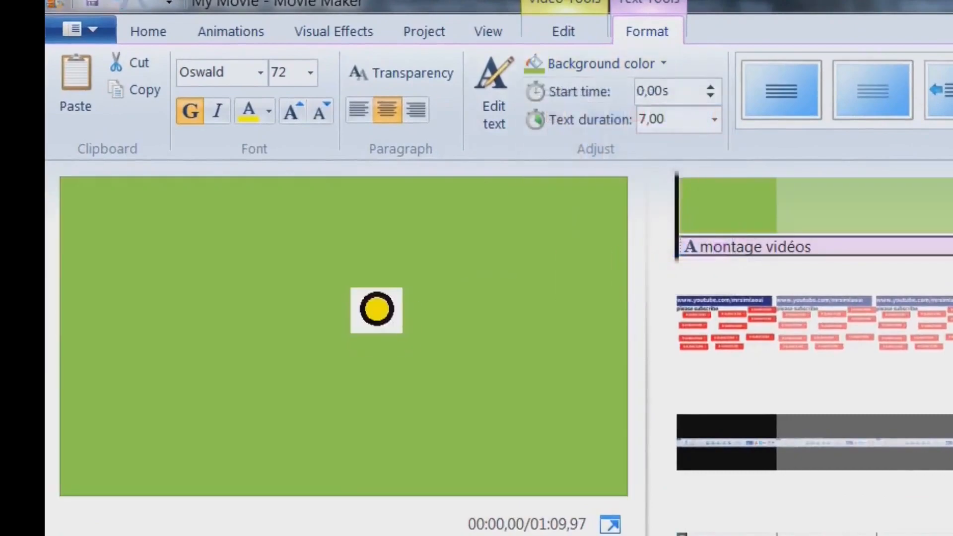
left_click(691, 81)
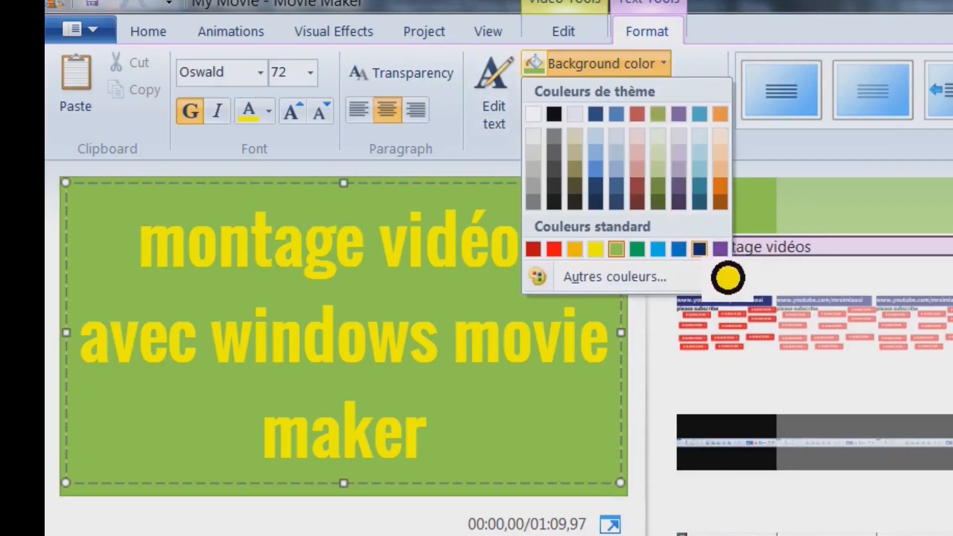
left_click(699, 248)
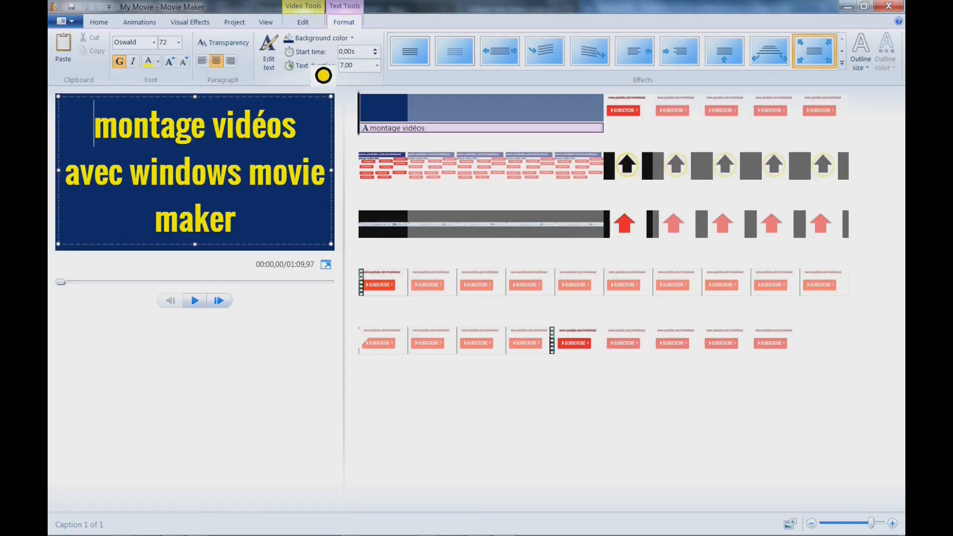
Set the title's text duration to 3,00 seconds
left_click(377, 66)
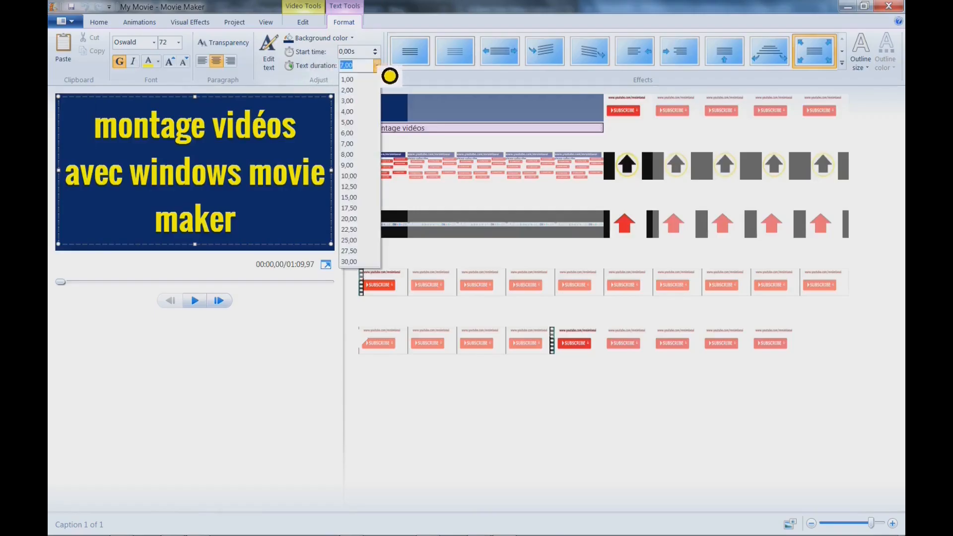
left_click(321, 69)
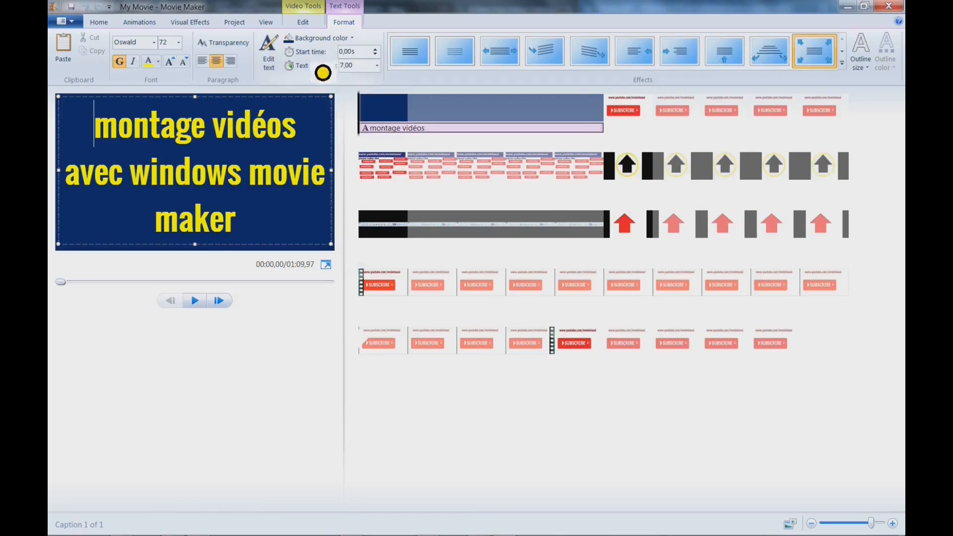
left_click(362, 67)
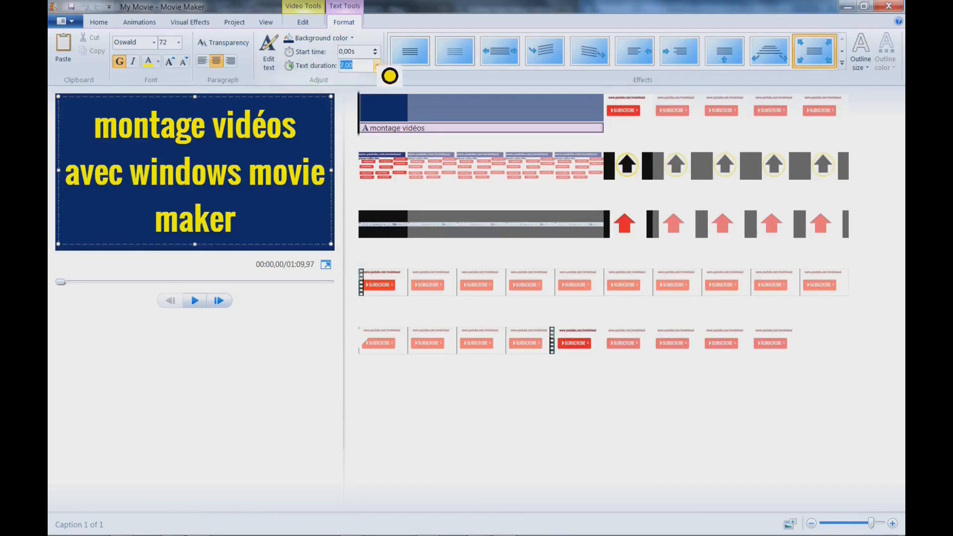
left_click(377, 67)
left_click(326, 67)
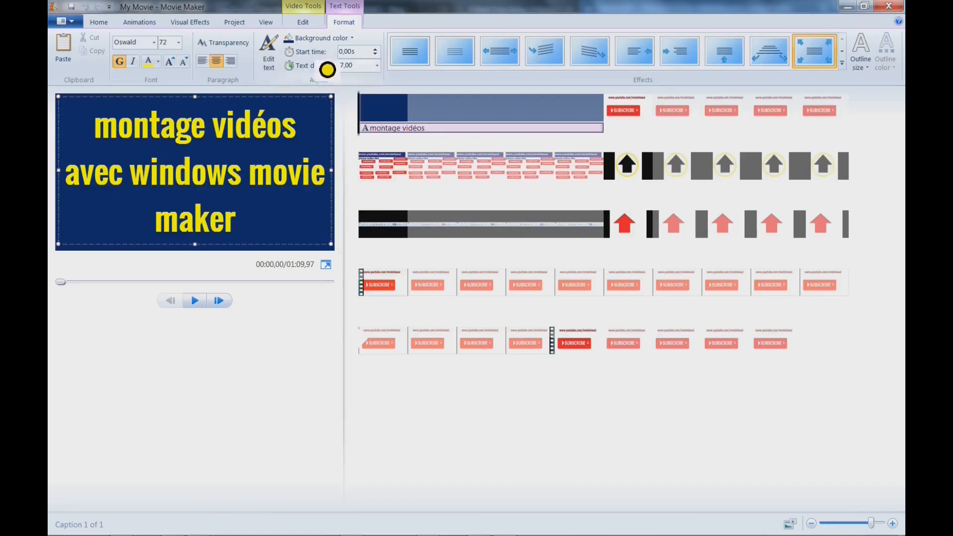
left_click(378, 67)
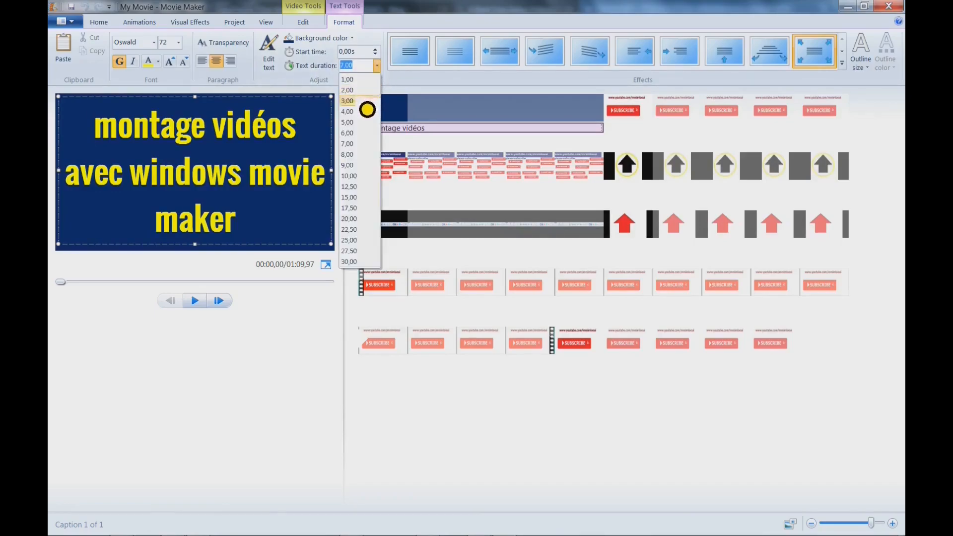
left_click(365, 101)
Try the horizontal stretch effect and the fade effect on the title text, and preview the fade
left_click(515, 63)
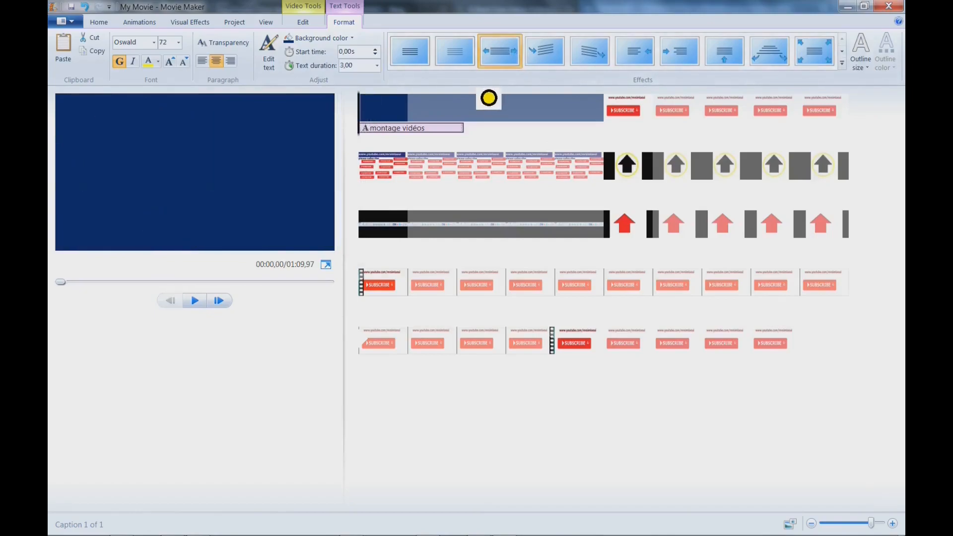
left_click(466, 63)
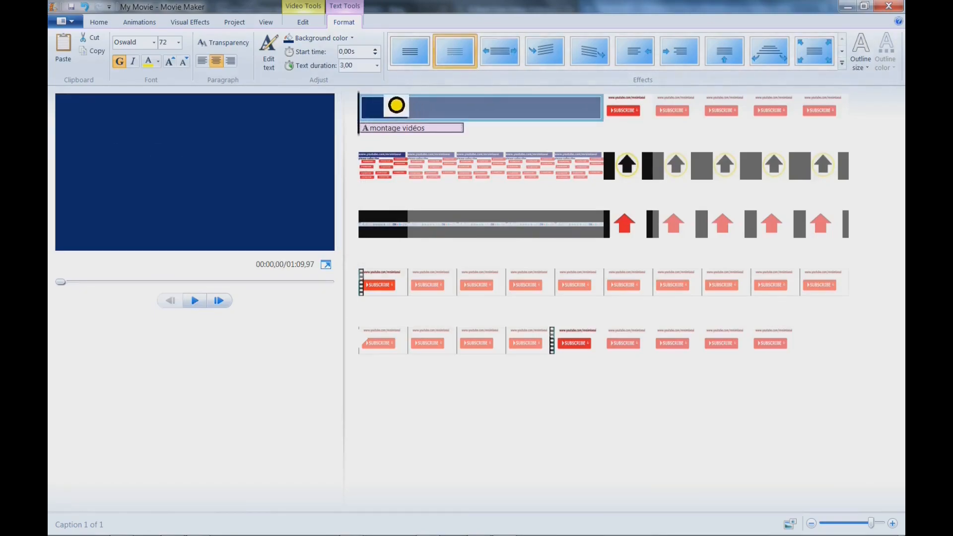
left_click(204, 308)
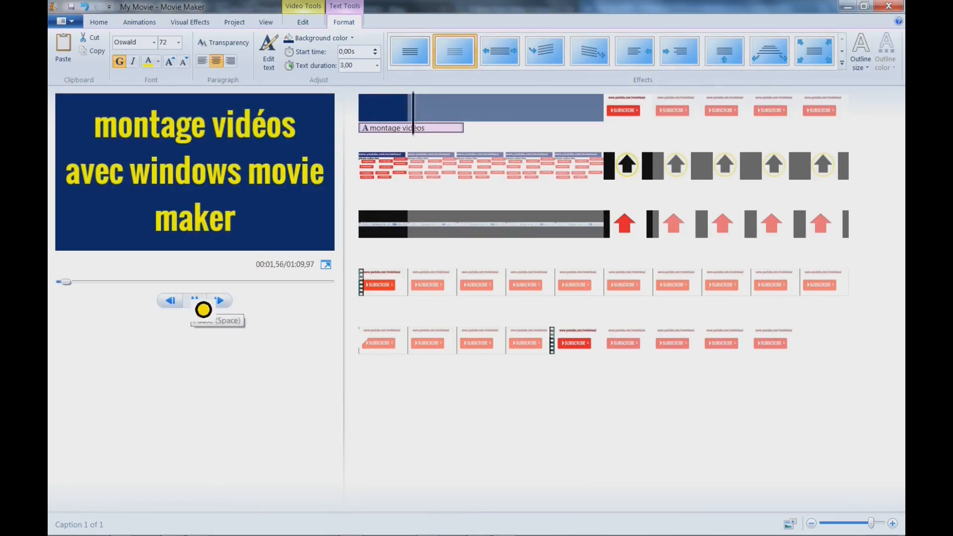
left_click(203, 308)
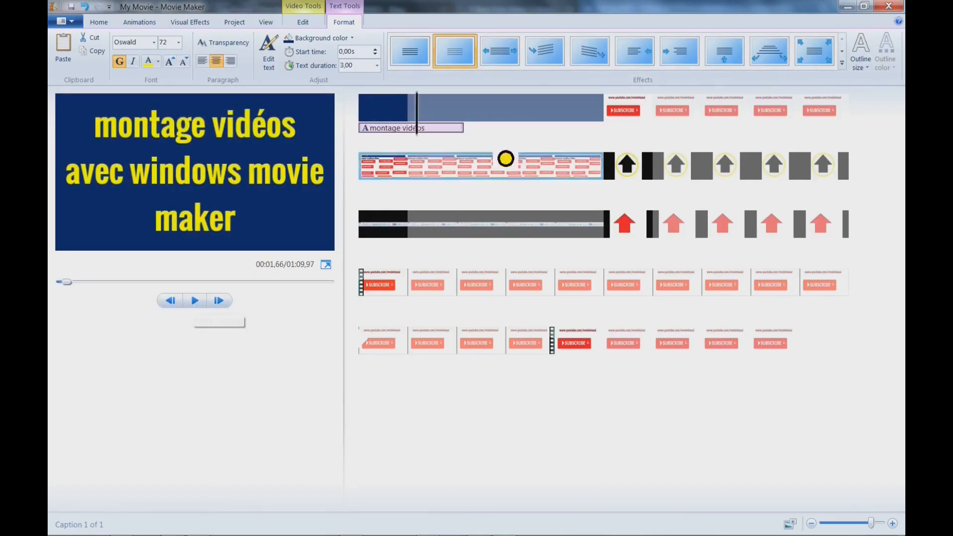
Apply the outward zoom effect with four corner arrows to the title text and preview it from the start
left_click(824, 63)
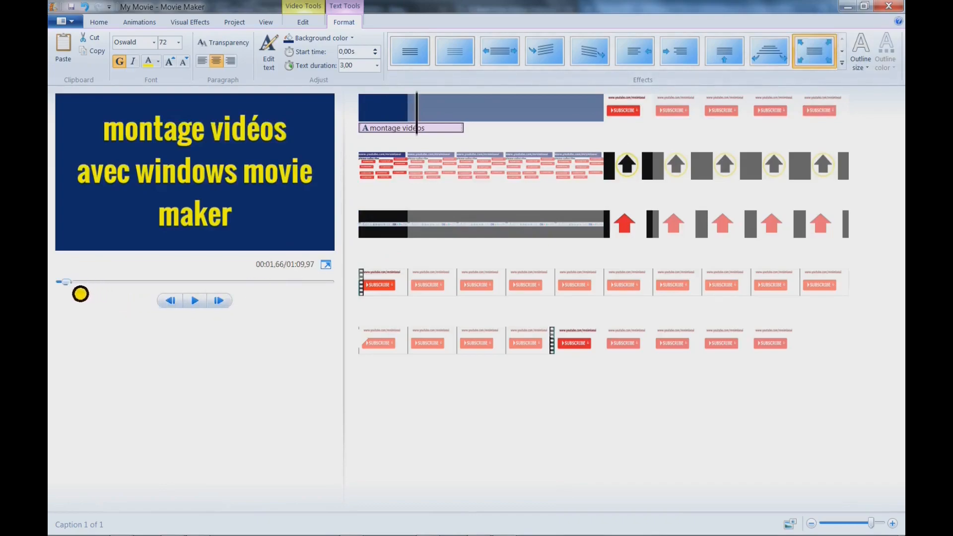
left_click(60, 293)
left_click(204, 310)
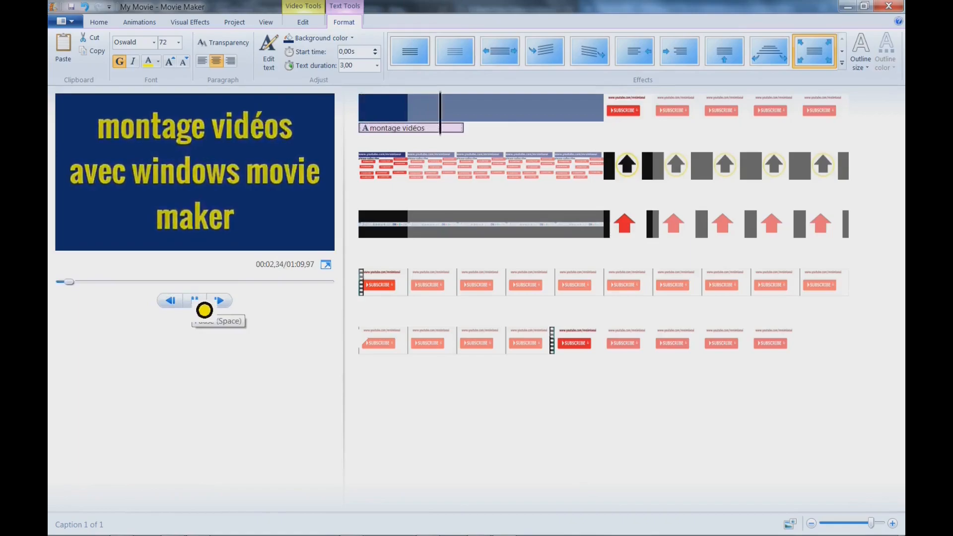
left_click(202, 304)
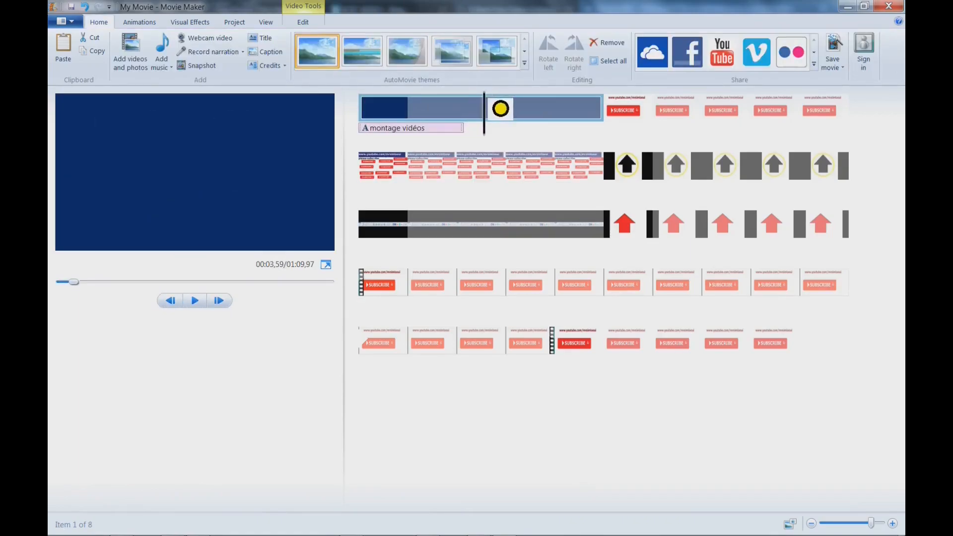
Select the title clip, view all AutoMovie themes, and add a diagonal transition to the clip
left_click(380, 109)
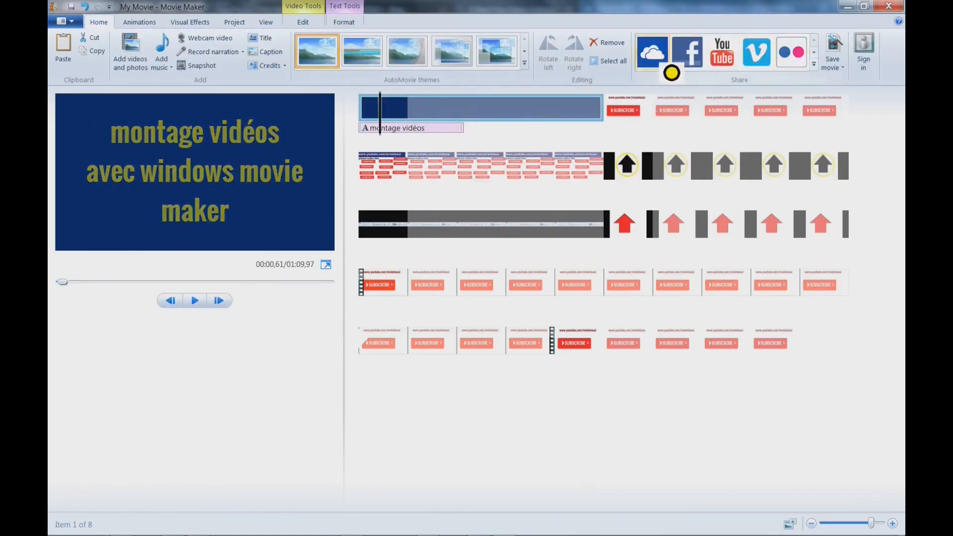
left_click(525, 63)
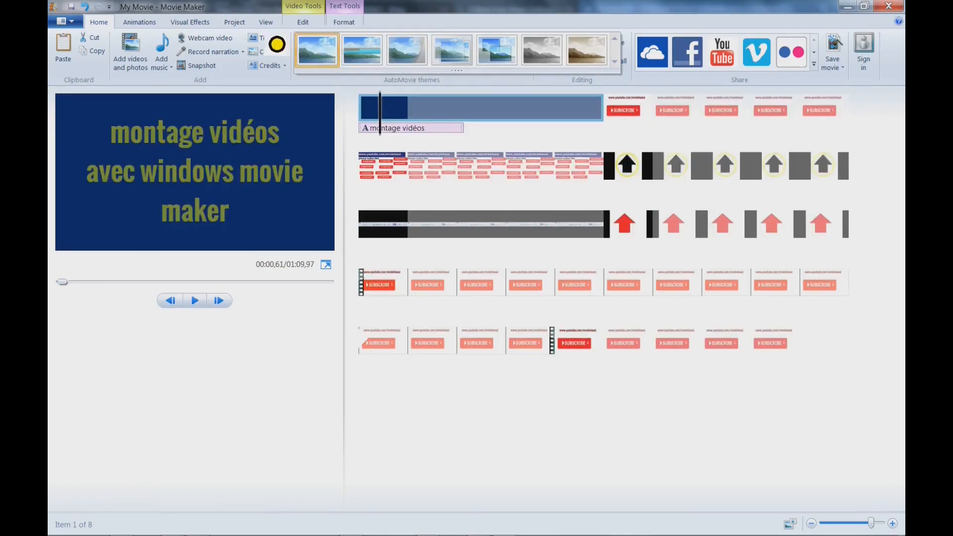
left_click(139, 23)
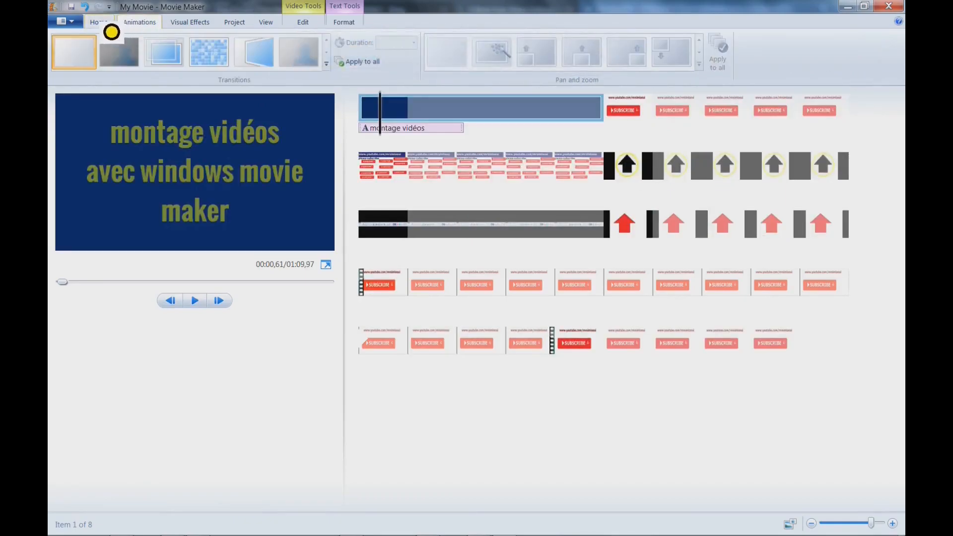
left_click(267, 57)
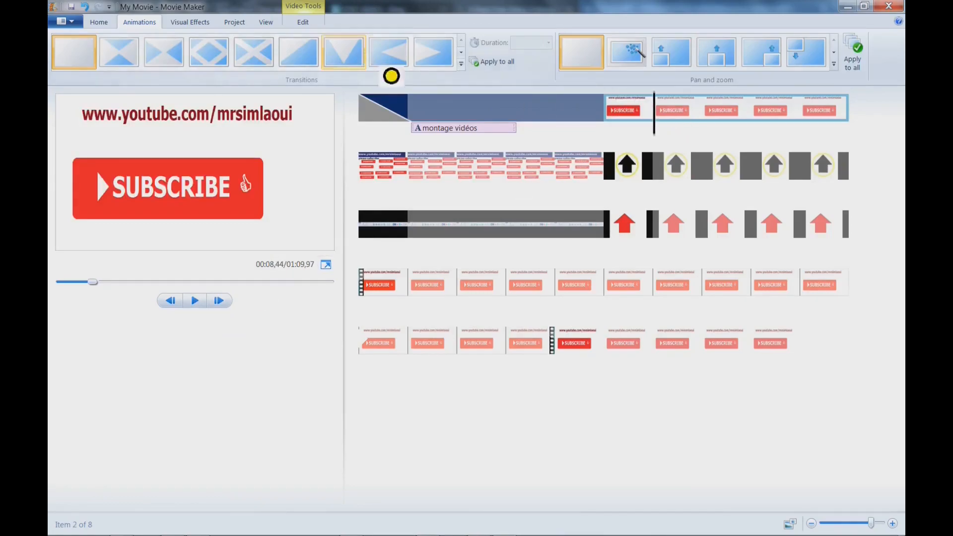
Apply the left-pointing wedge transition to the first subscribe clip and preview it from within the title clip
left_click(406, 62)
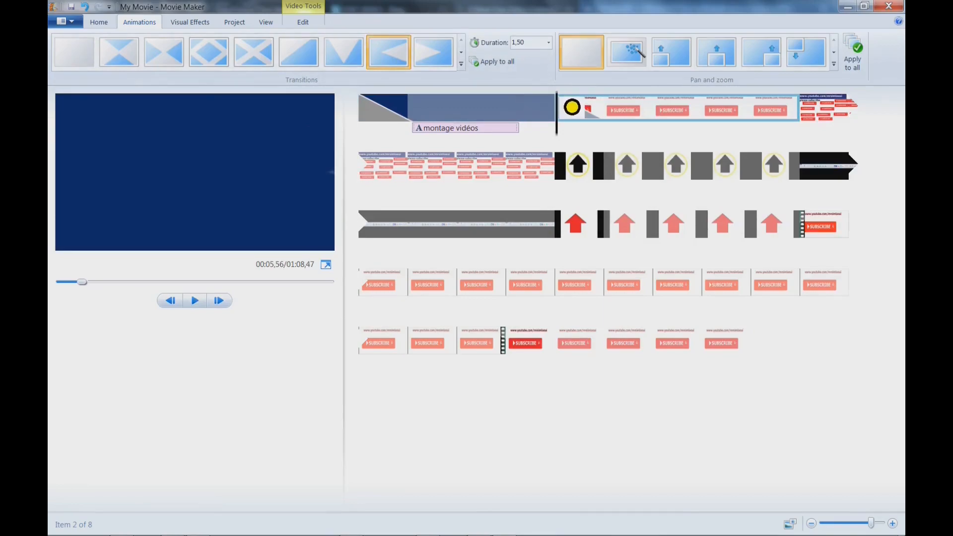
left_click(477, 107)
left_click(208, 309)
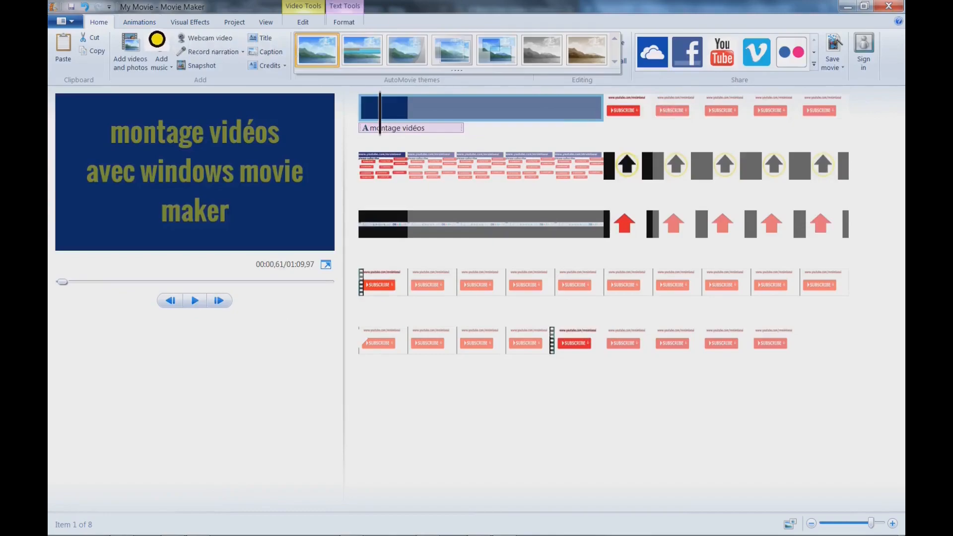
Add the diagonal transition at the beginning of the opening title clip
left_click(149, 26)
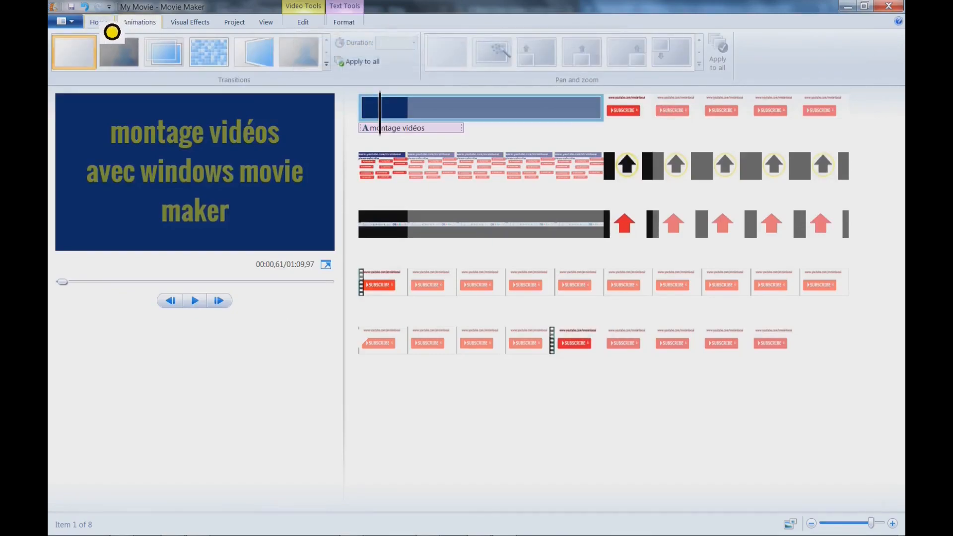
left_click(268, 58)
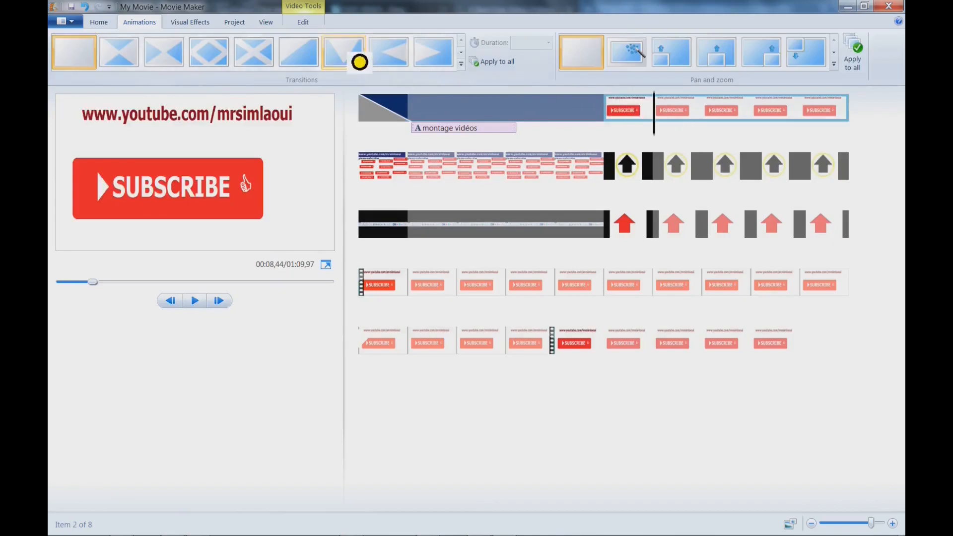
Apply the left-pointing wedge transition to the first subscribe clip again and play it from inside the title clip
left_click(407, 63)
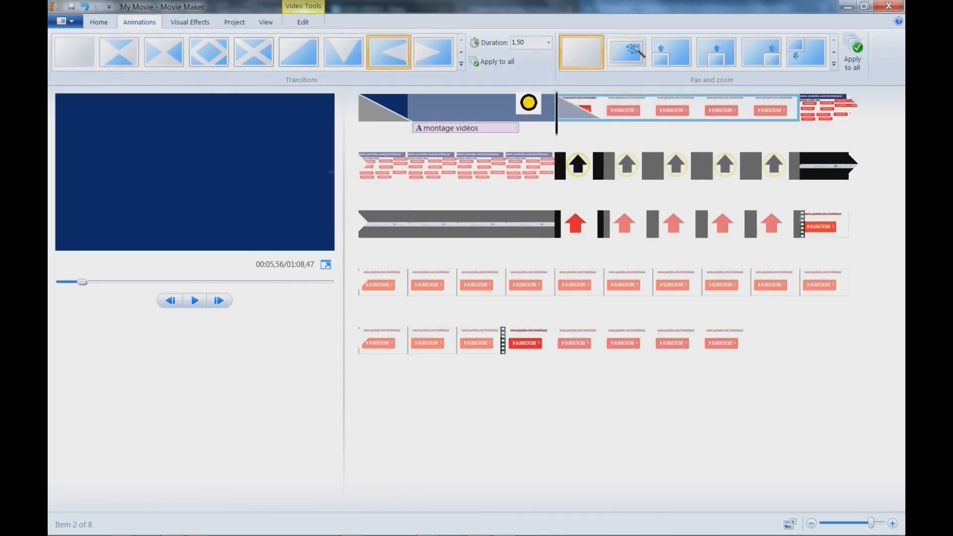
left_click_drag(557, 107, 476, 107)
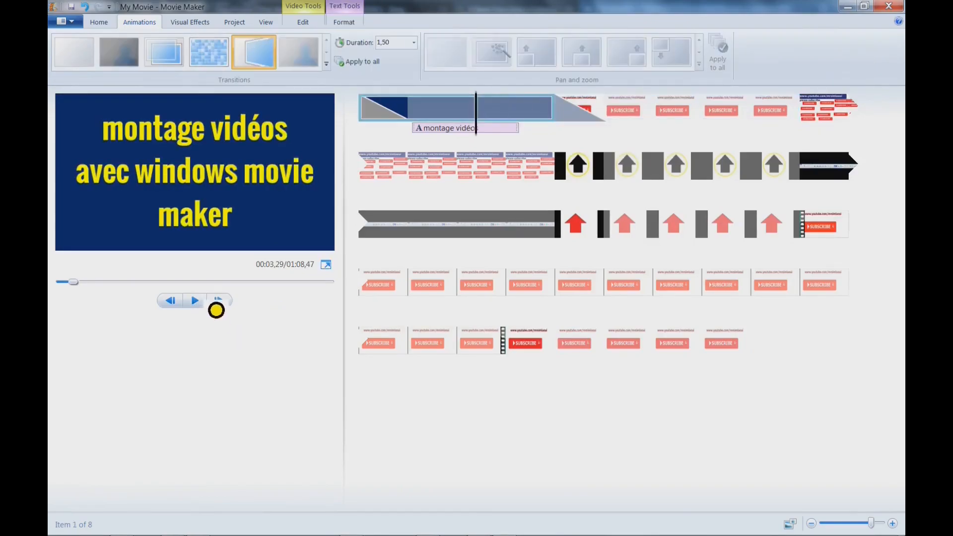
left_click(208, 310)
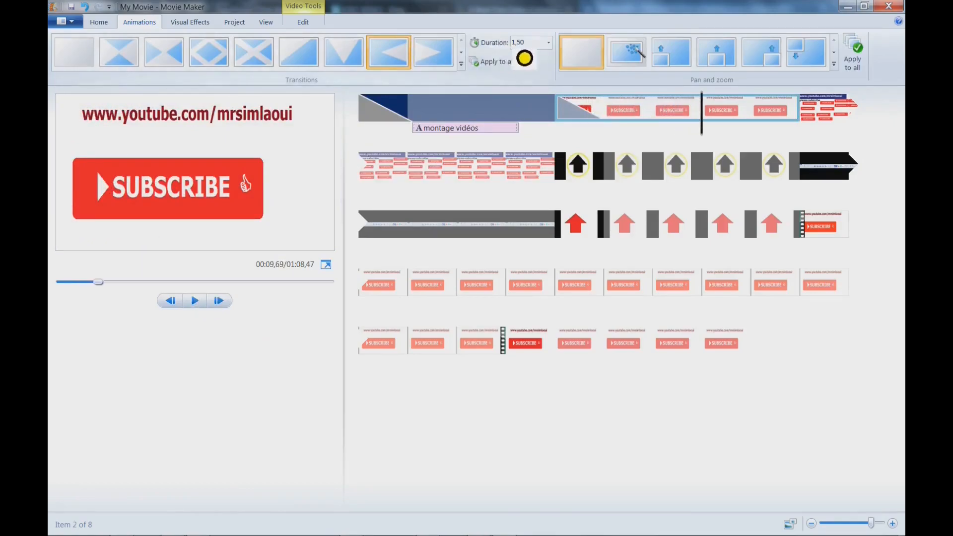
Set the first subscribe clip's transition duration to 0,50 and preview it from near the end of the title clip
left_click(519, 44)
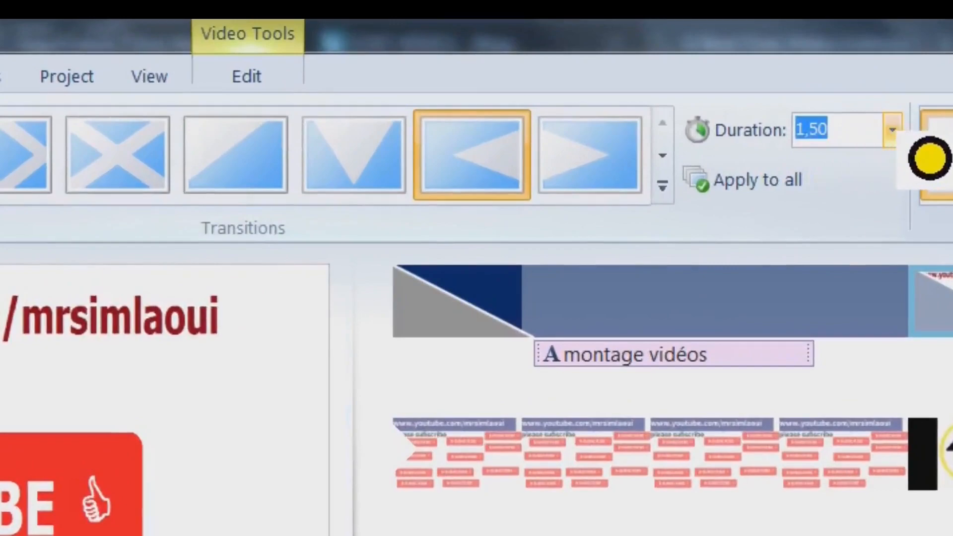
left_click(892, 130)
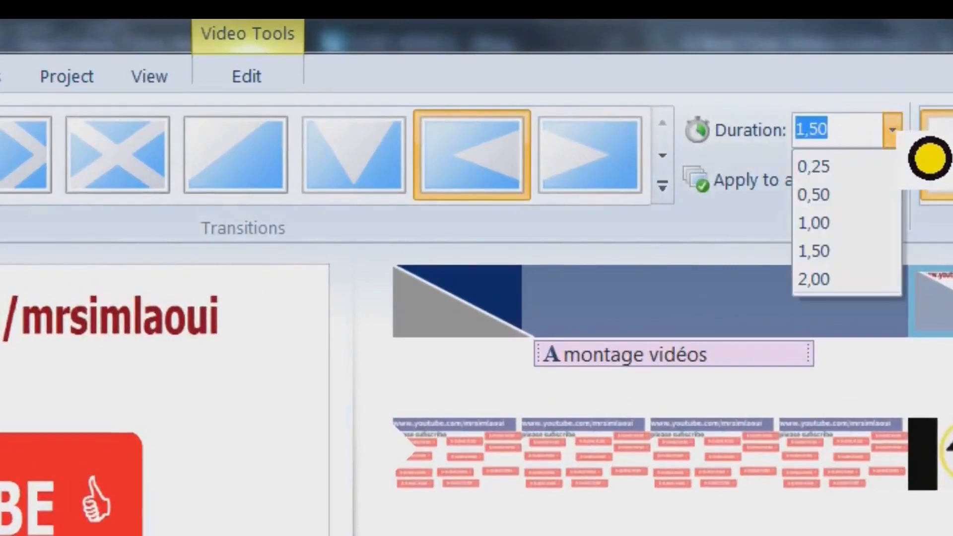
left_click(864, 199)
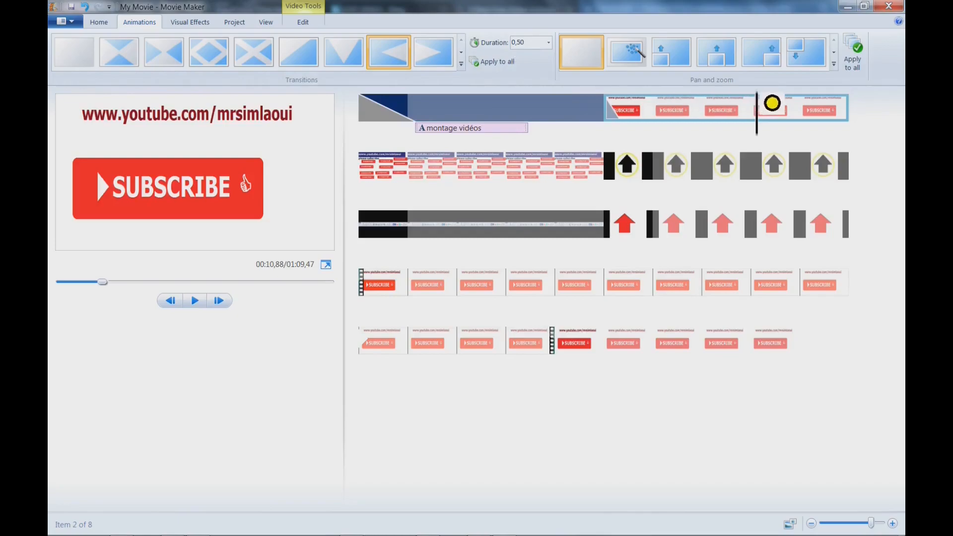
left_click(579, 105)
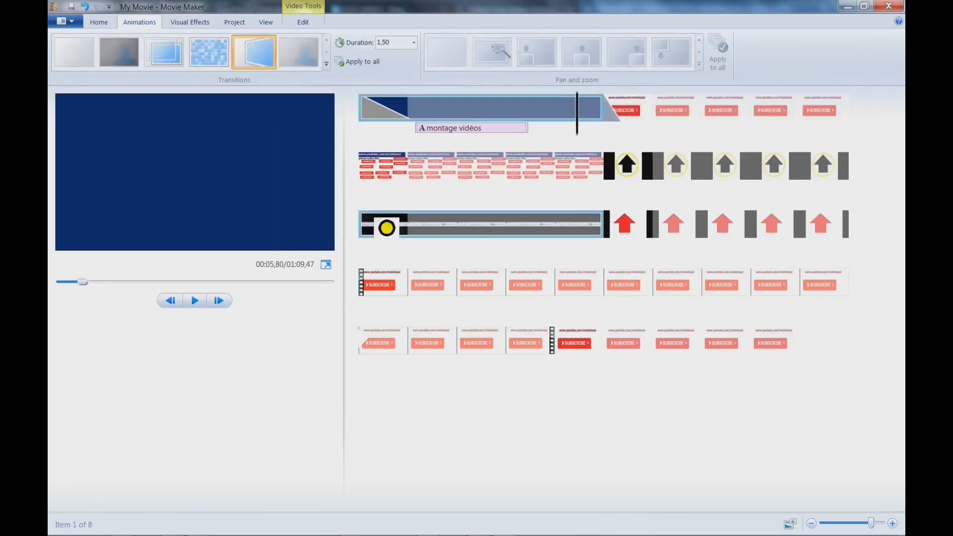
left_click(207, 304)
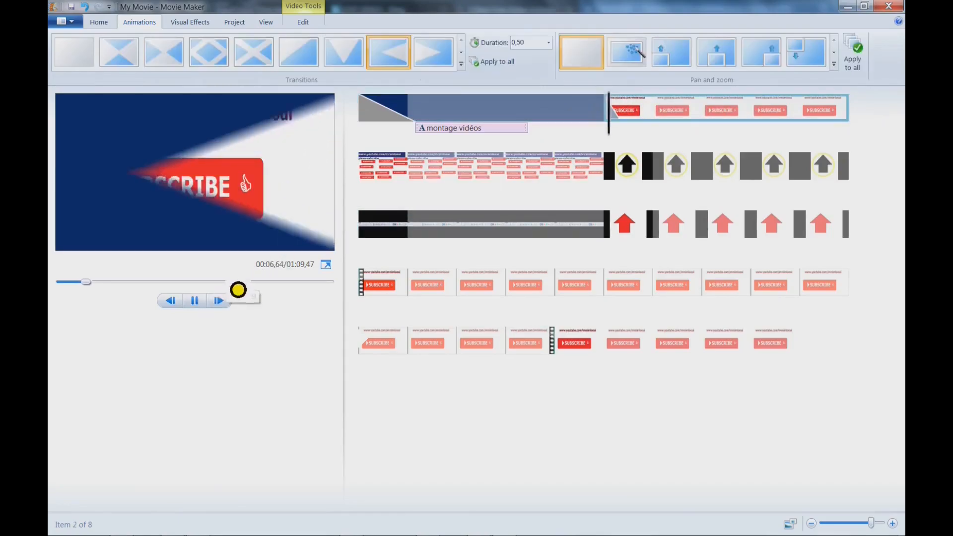
left_click(735, 110)
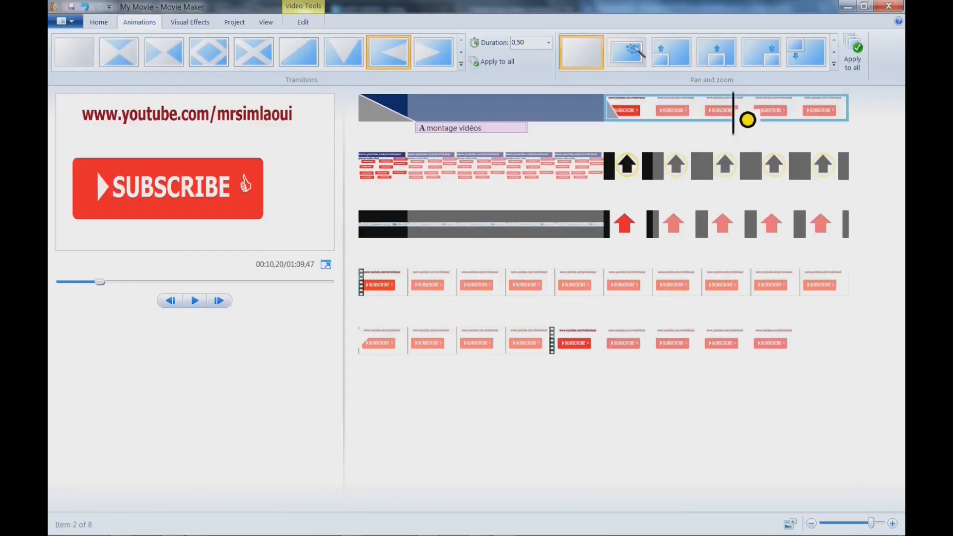
Copy the clip with many subscribe buttons and paste it at the end of the timeline
left_click_drag(521, 177, 472, 174)
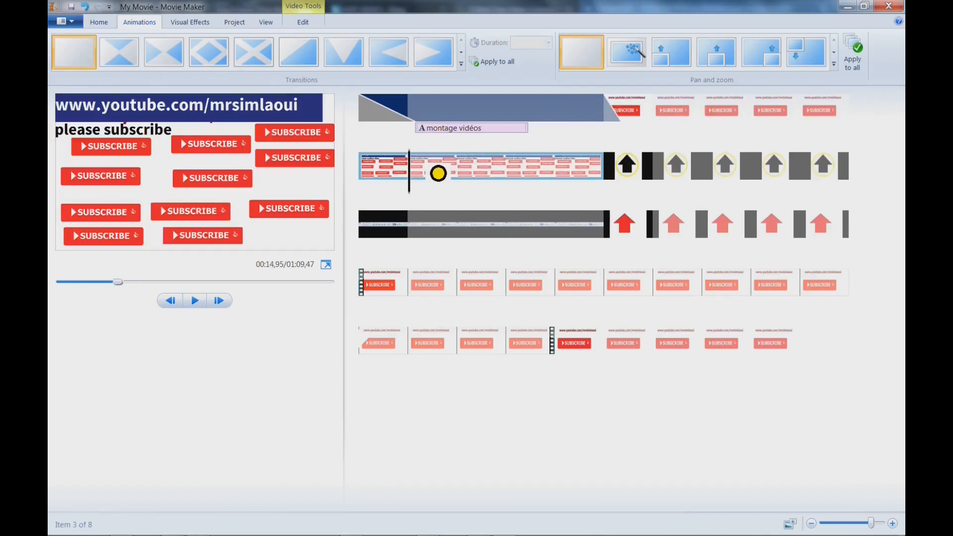
right_click(438, 173)
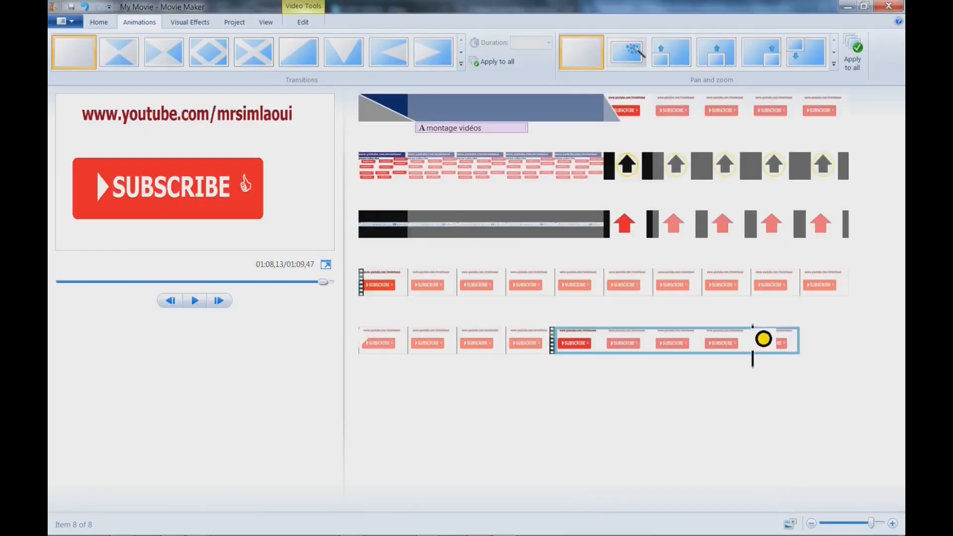
left_click_drag(764, 339, 817, 340)
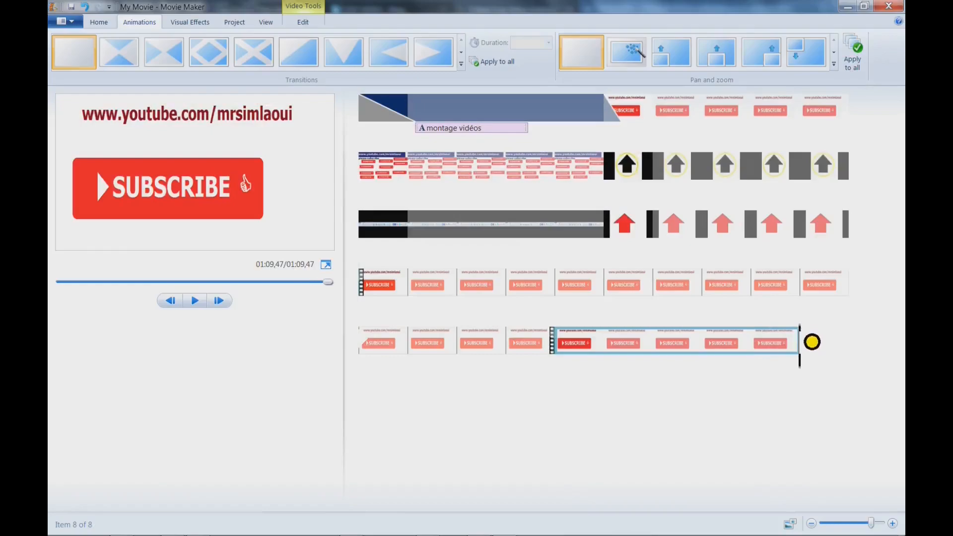
right_click(797, 334)
left_click(753, 372)
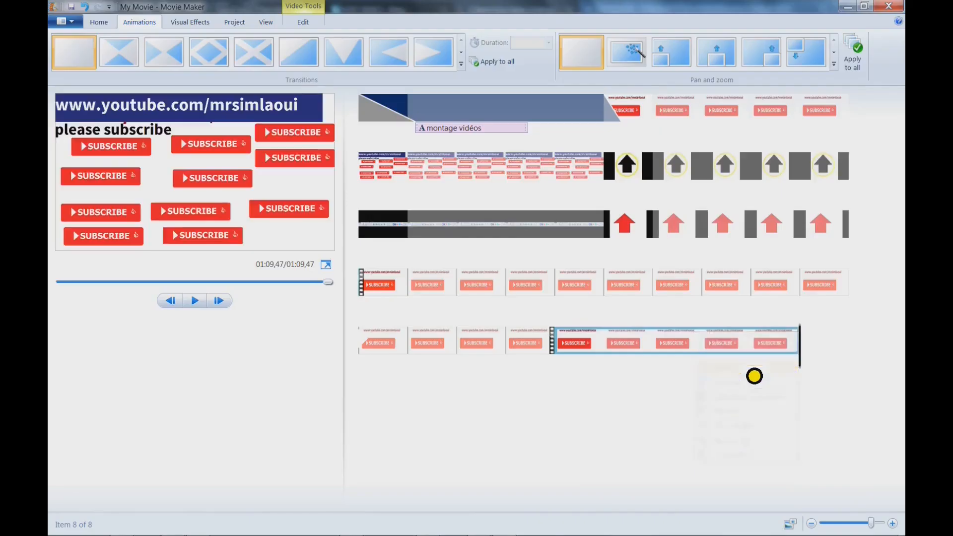
Remove the single-button subscribe image clip located just before the pasted clip
left_click(613, 340)
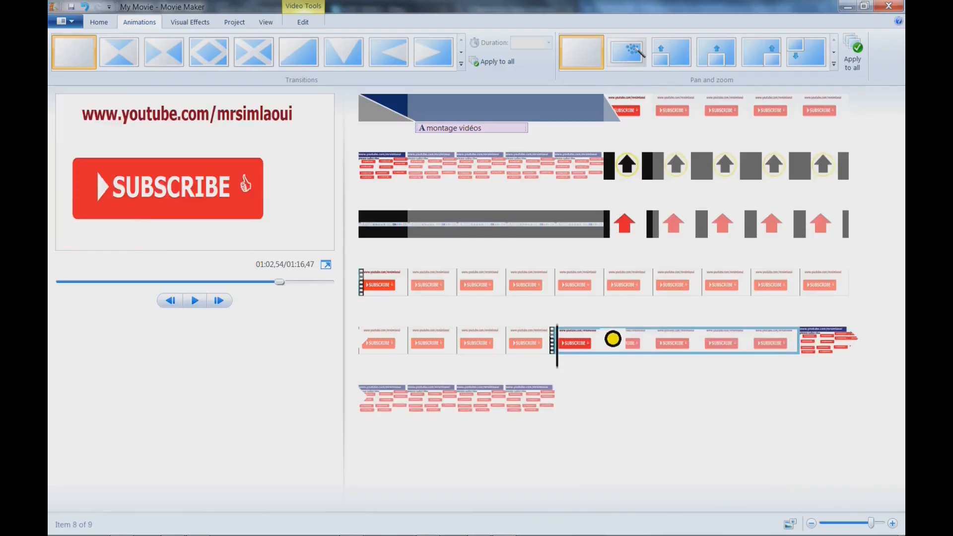
left_click_drag(568, 338, 669, 347)
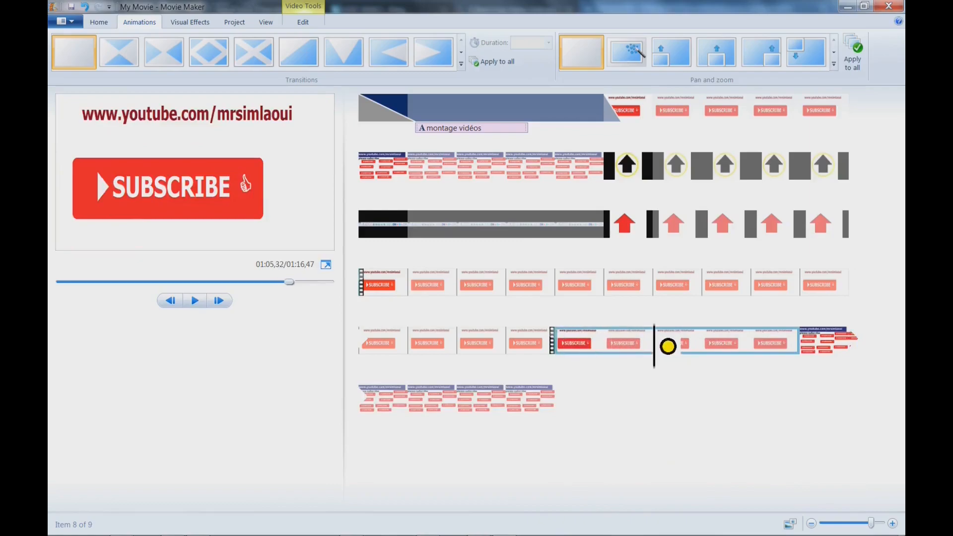
left_click(318, 25)
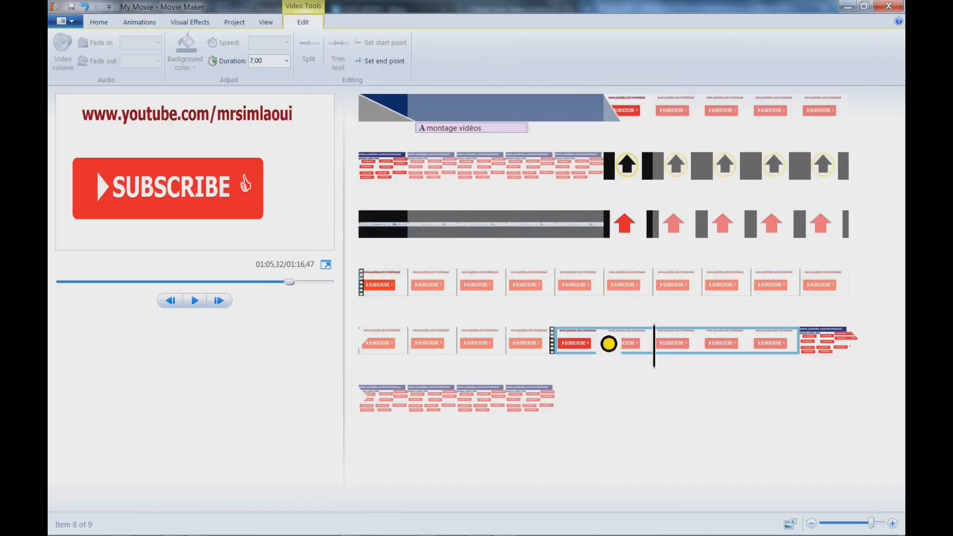
right_click(618, 348)
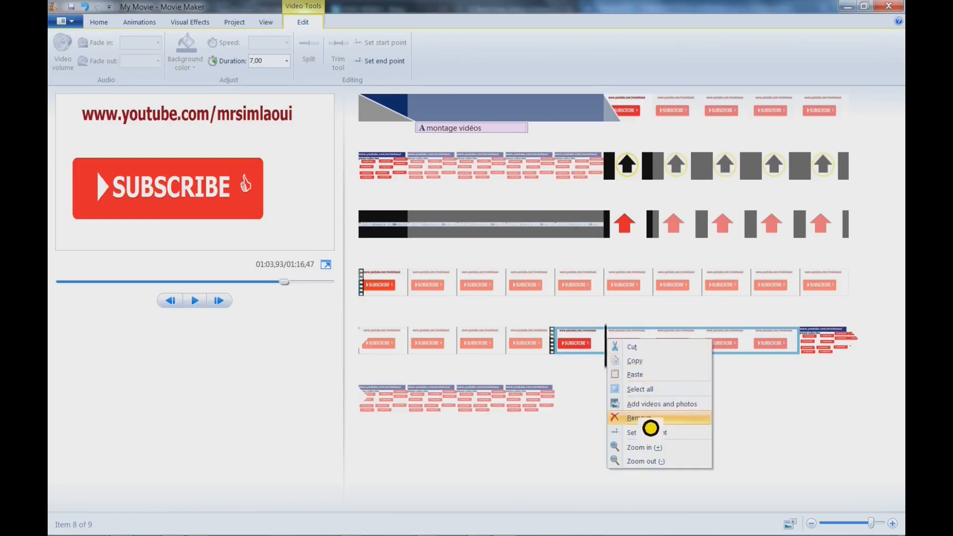
left_click(639, 418)
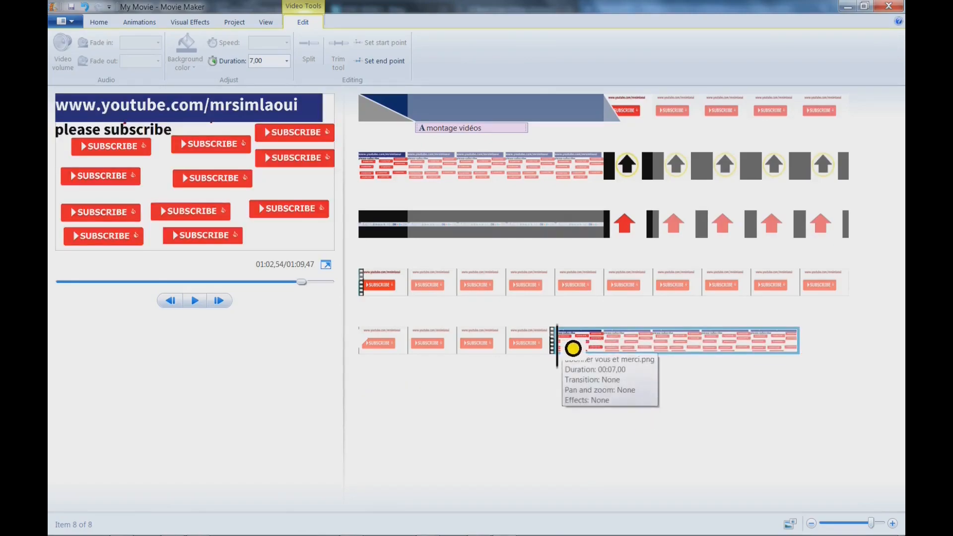
Select the long video clip and play its black arrow section
left_click(507, 223)
left_click_drag(512, 226, 643, 227)
left_click(500, 229)
left_click(493, 282)
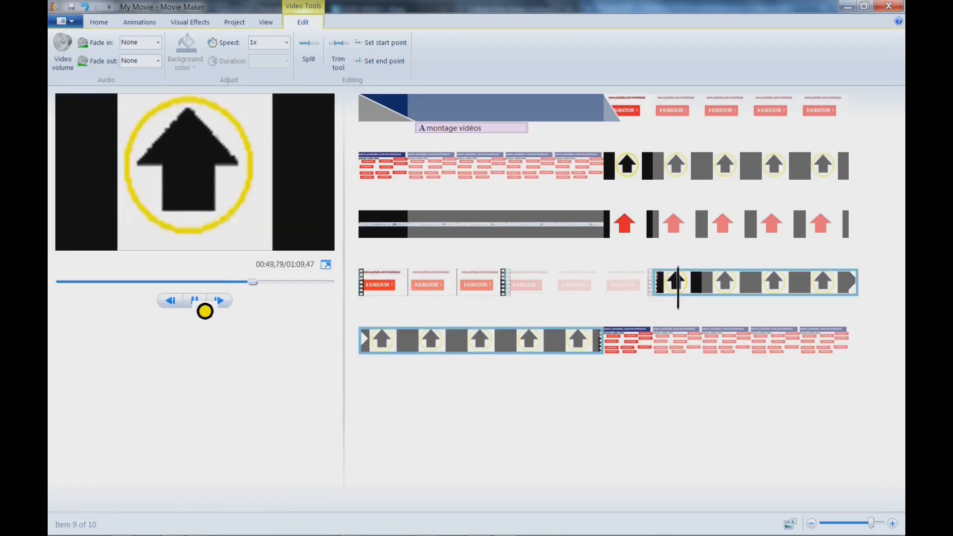
left_click(198, 303)
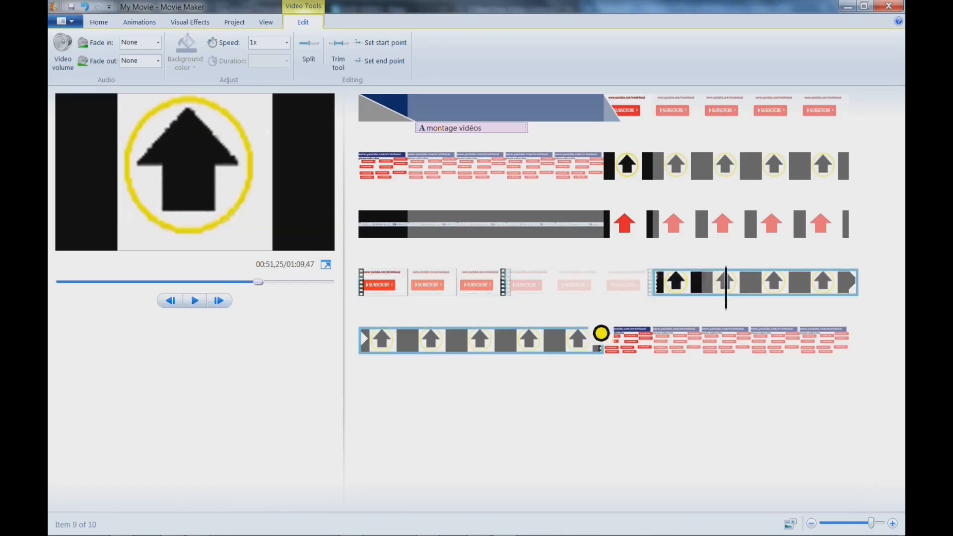
Review the playback from the red arrow clip across the video's sections and undo the splits and removed sections
left_click(666, 228)
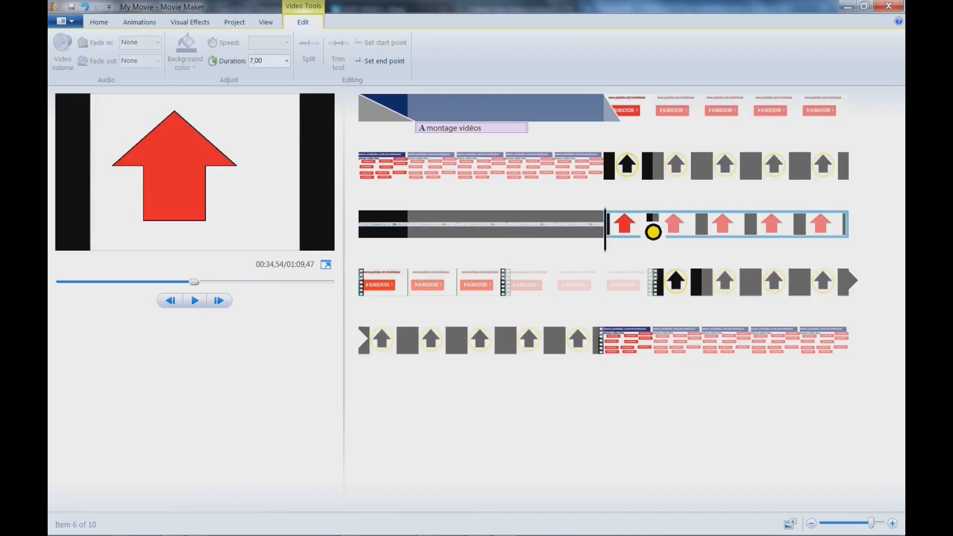
left_click(411, 297)
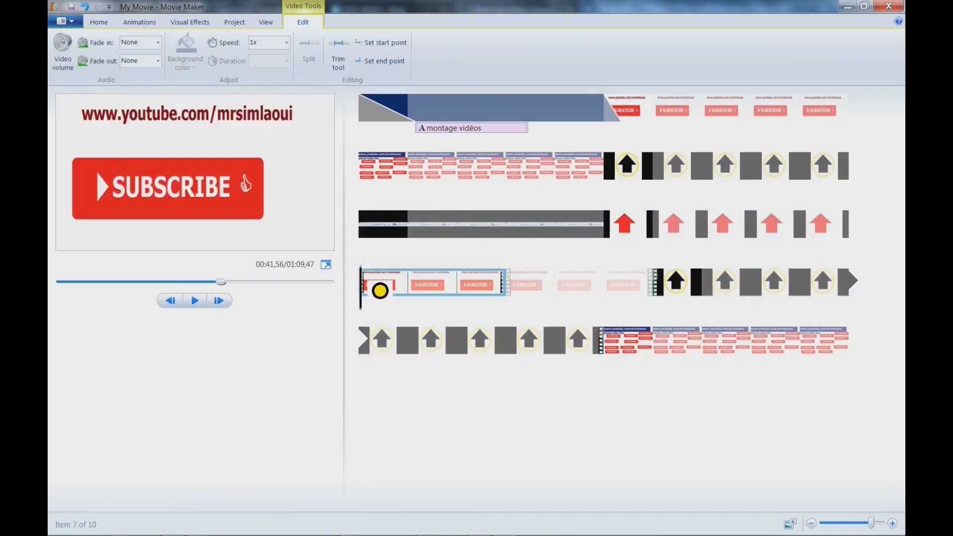
left_click_drag(376, 292, 657, 297)
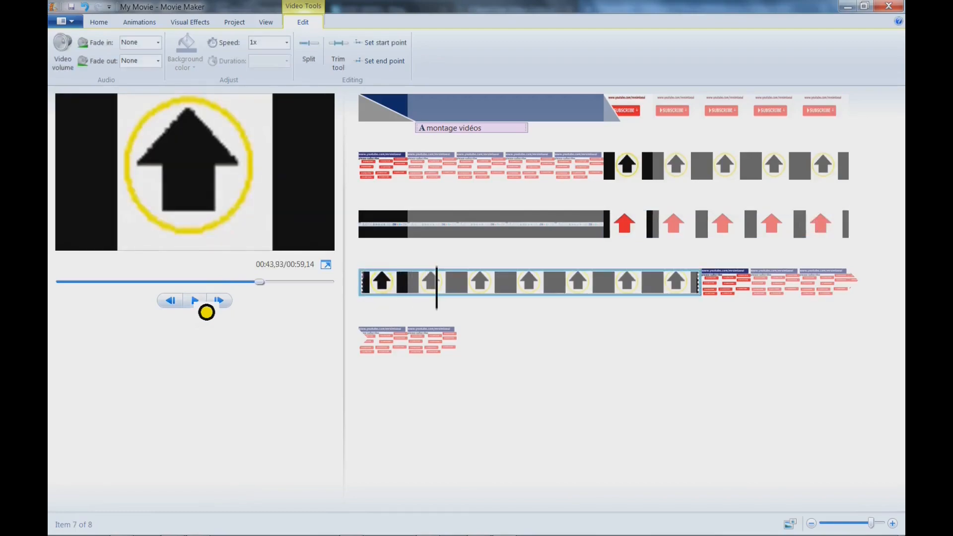
left_click(85, 6)
Split the long video clip at 00:45,15 and again at 00:49,05, where the black arrow starts
left_click(412, 283)
left_click(433, 284)
left_click(478, 285)
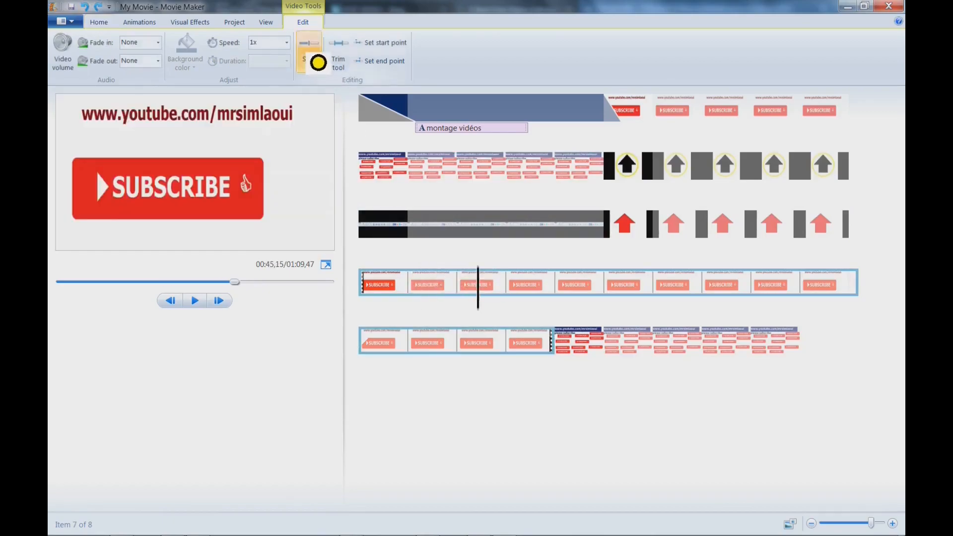
left_click(315, 58)
left_click_drag(520, 294, 651, 295)
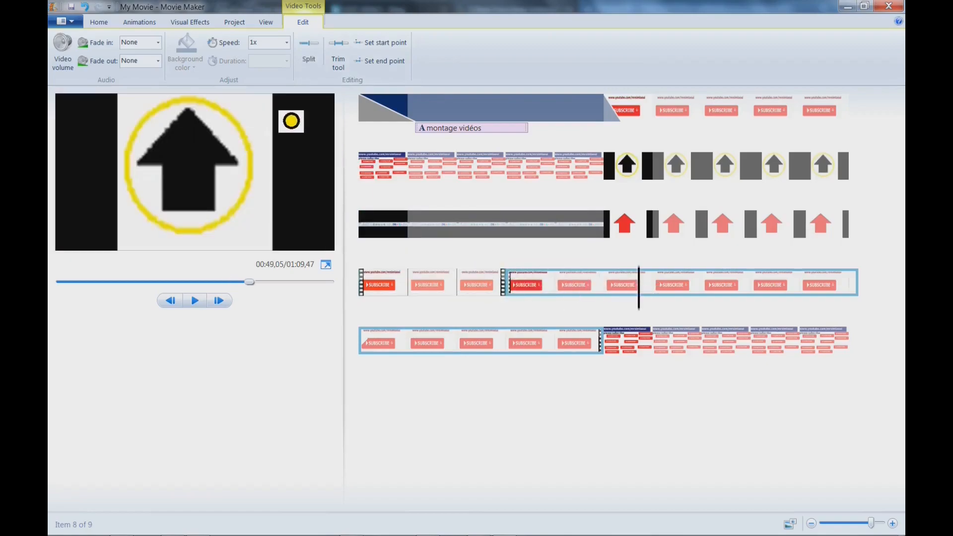
left_click(317, 57)
Cut the subscribe section between the two split points of the video
left_click(557, 291)
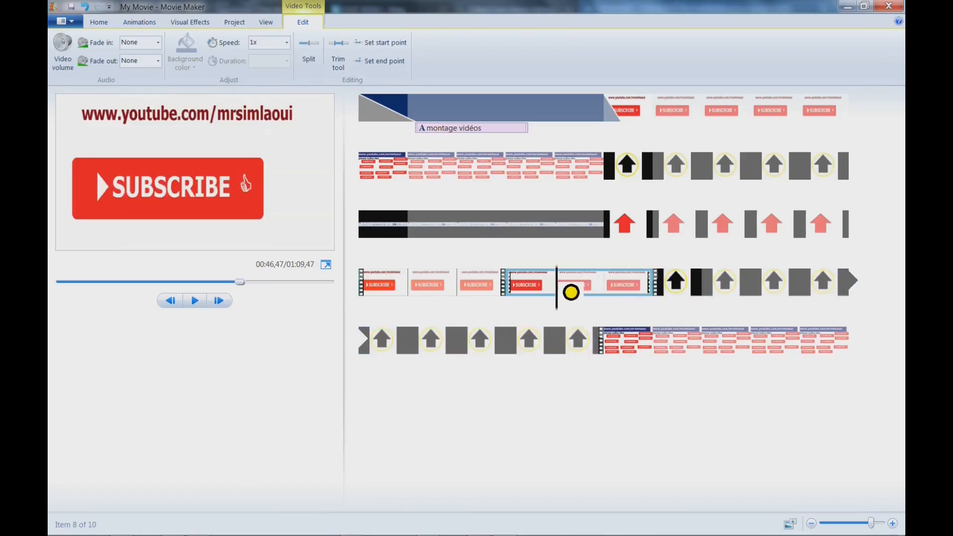
right_click(571, 292)
left_click(584, 292)
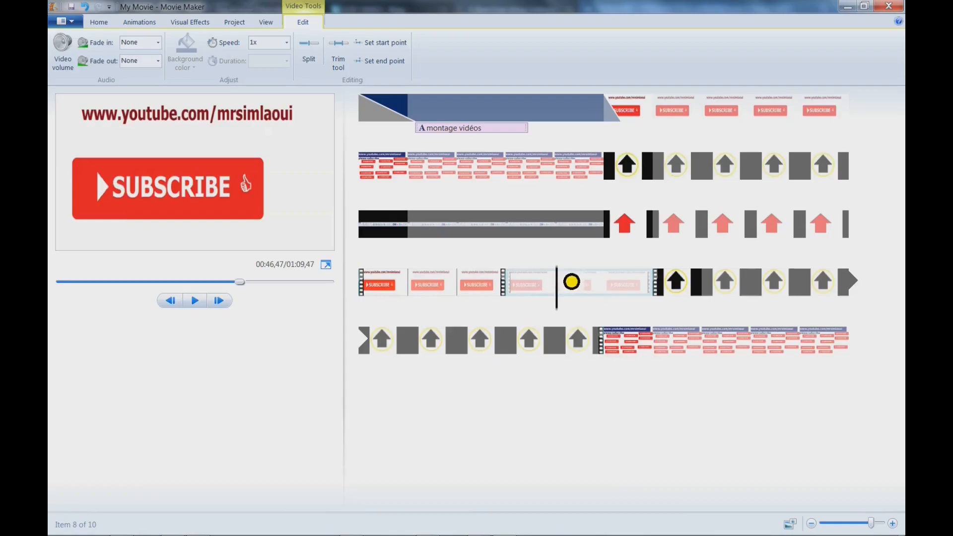
Step through the black arrow, red arrow and first subscribe sections surrounding the cut part
left_click(468, 281)
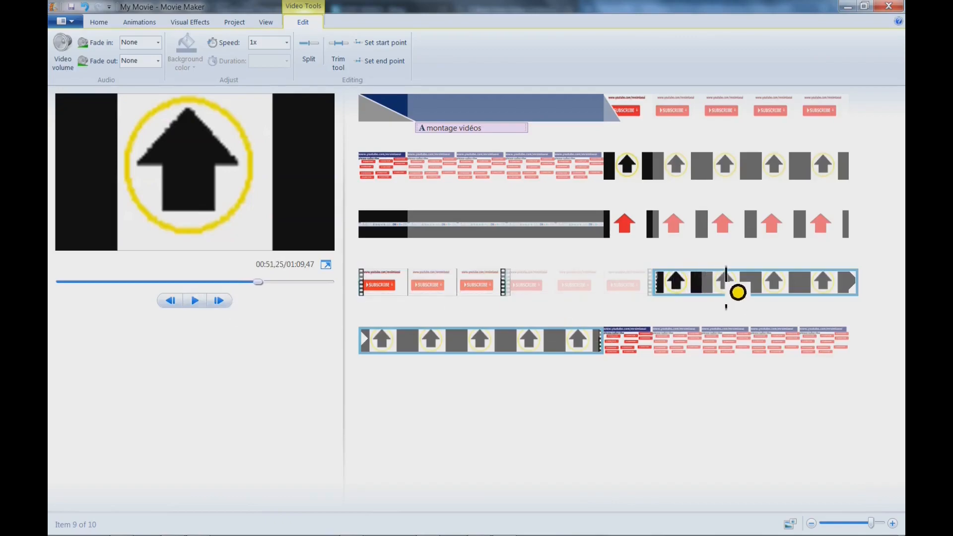
left_click(655, 230)
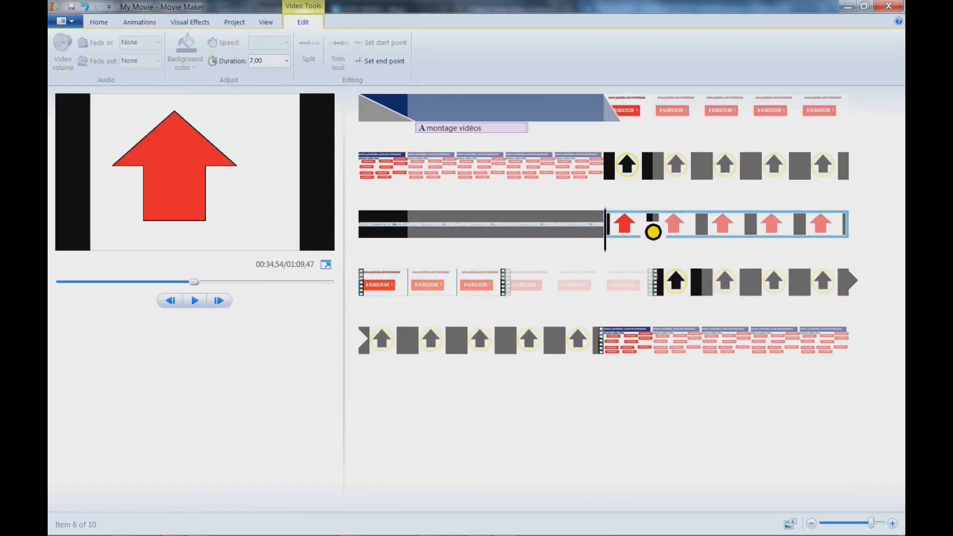
left_click(410, 293)
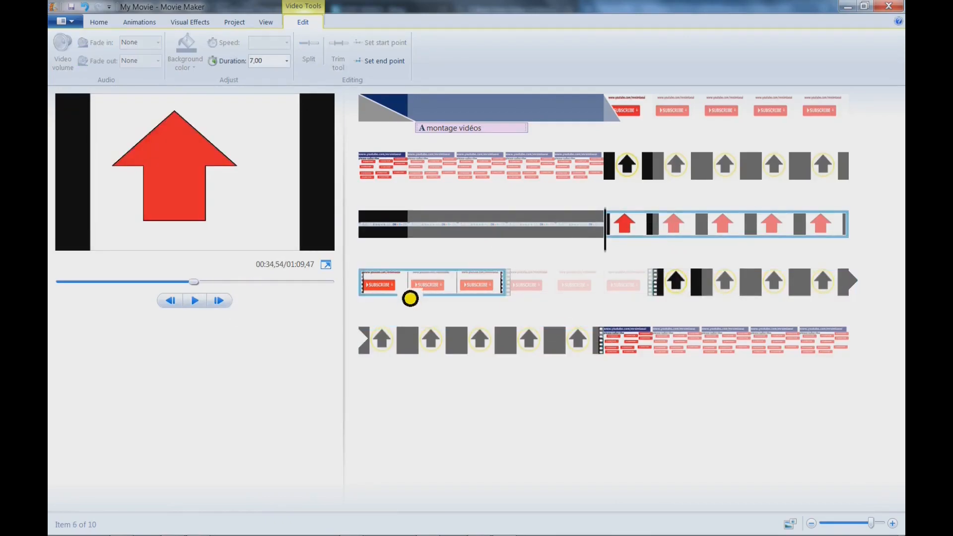
Split the video's black arrow section at 00:50,57 and again at 00:53,89
left_click_drag(378, 292, 716, 294)
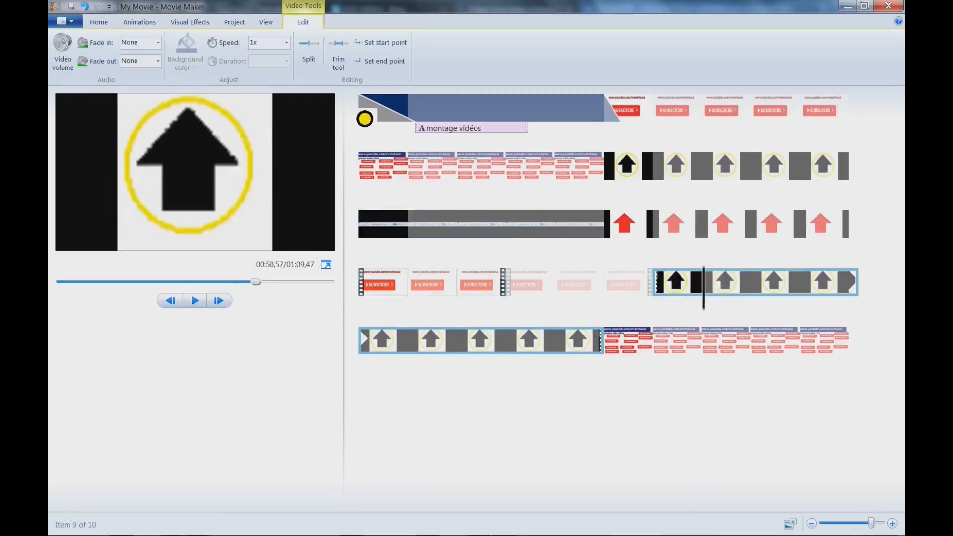
left_click(317, 54)
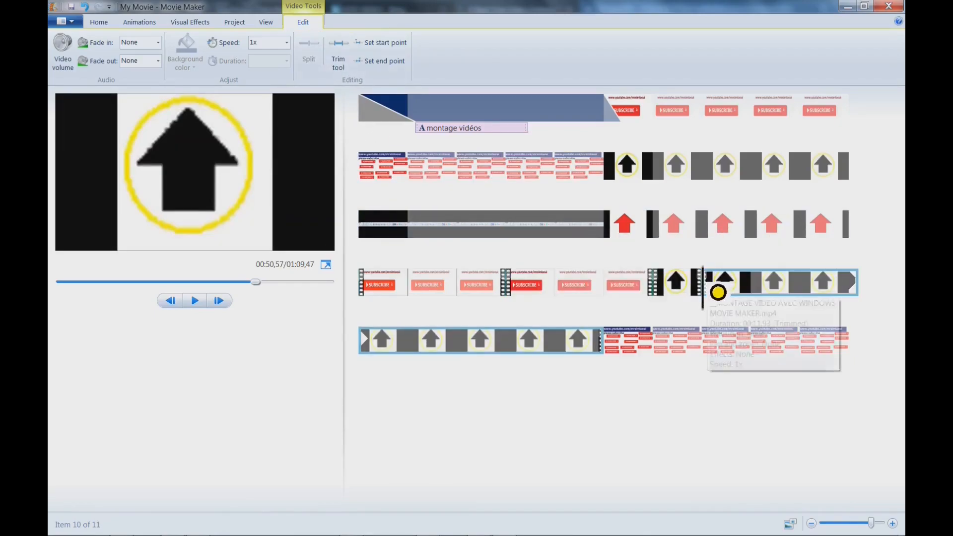
left_click(713, 289)
left_click_drag(734, 292, 823, 289)
left_click(320, 56)
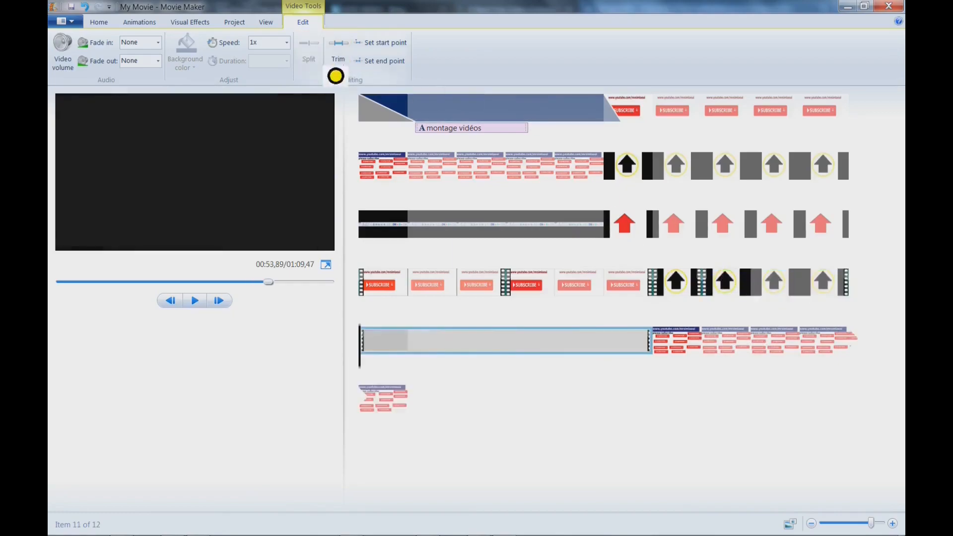
Cut the middle black arrow section between the two newest split points
left_click(753, 284)
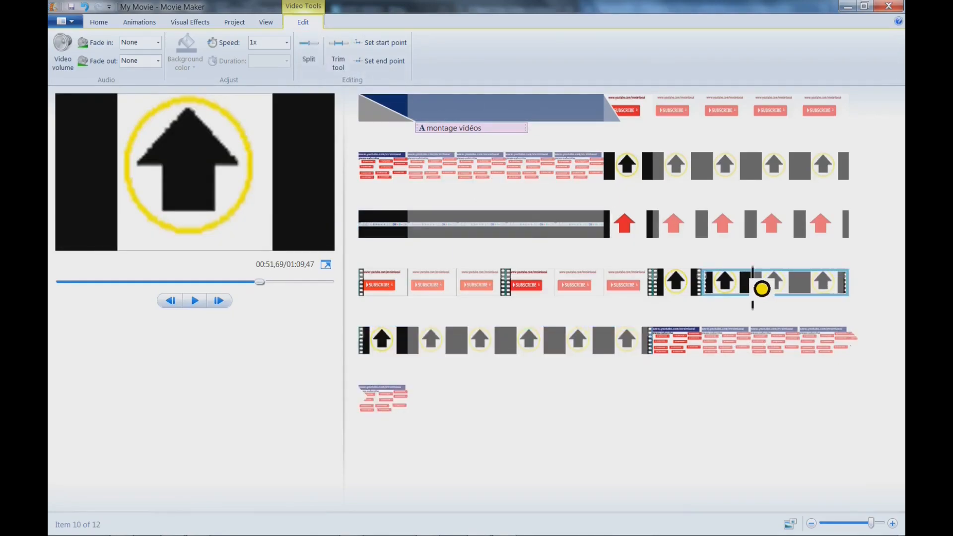
right_click(762, 289)
left_click(779, 296)
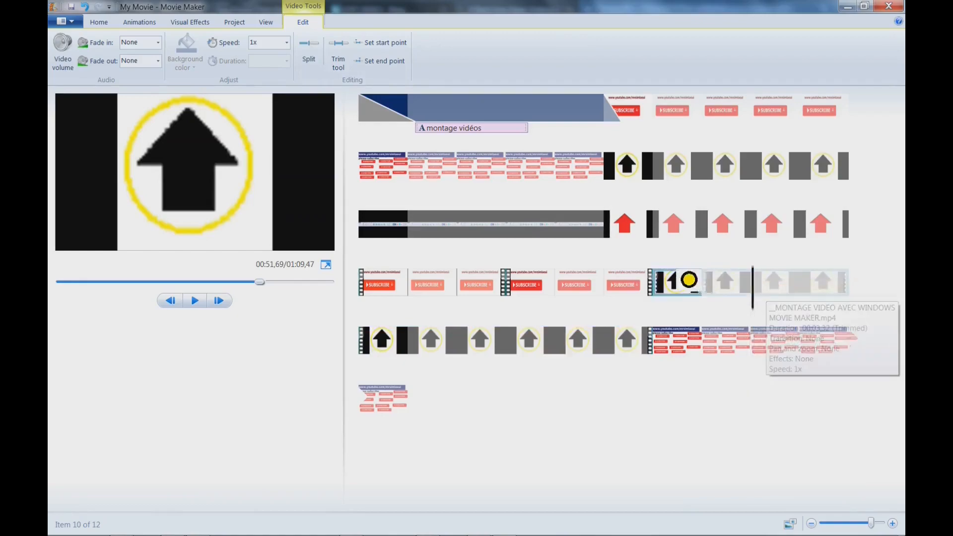
Add a Credits clip at the end of the movie and give it a green background
left_click(437, 284)
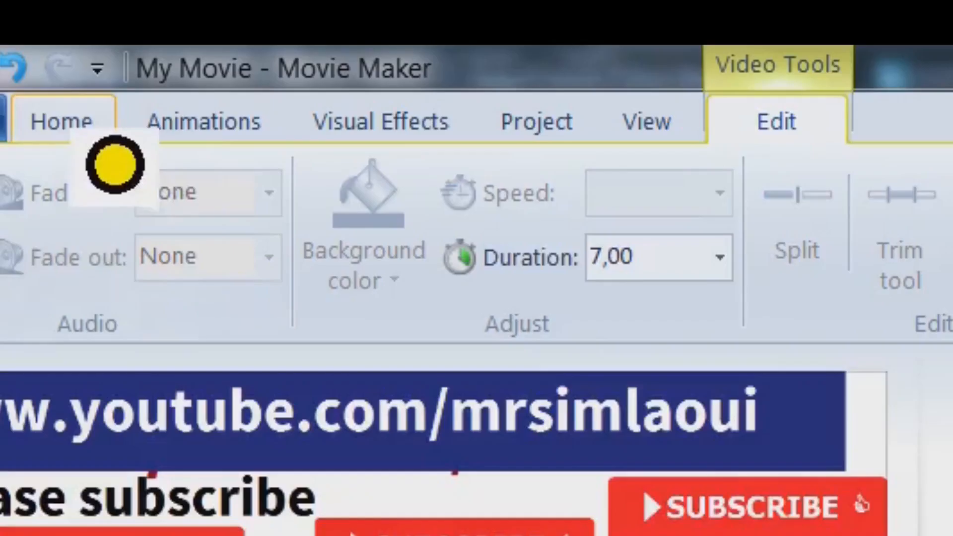
left_click(101, 22)
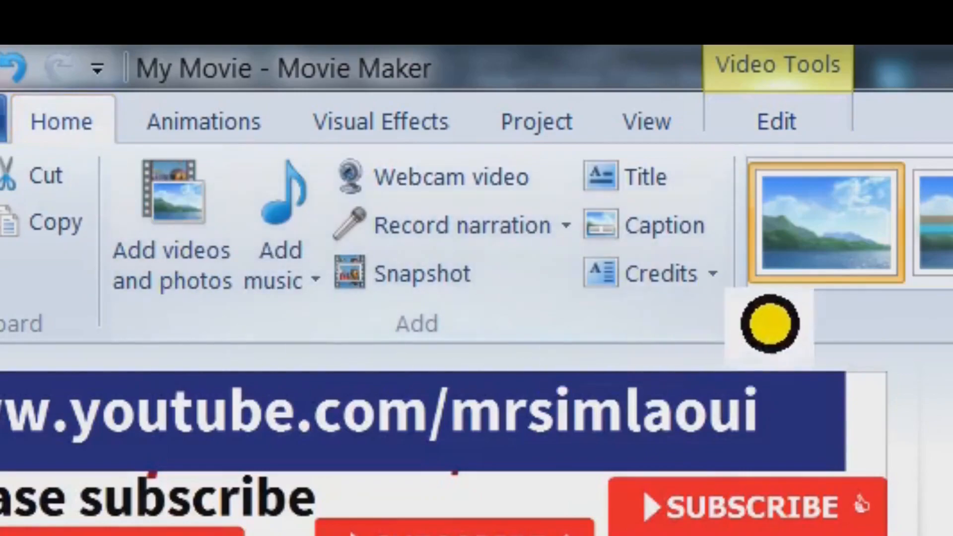
left_click(714, 274)
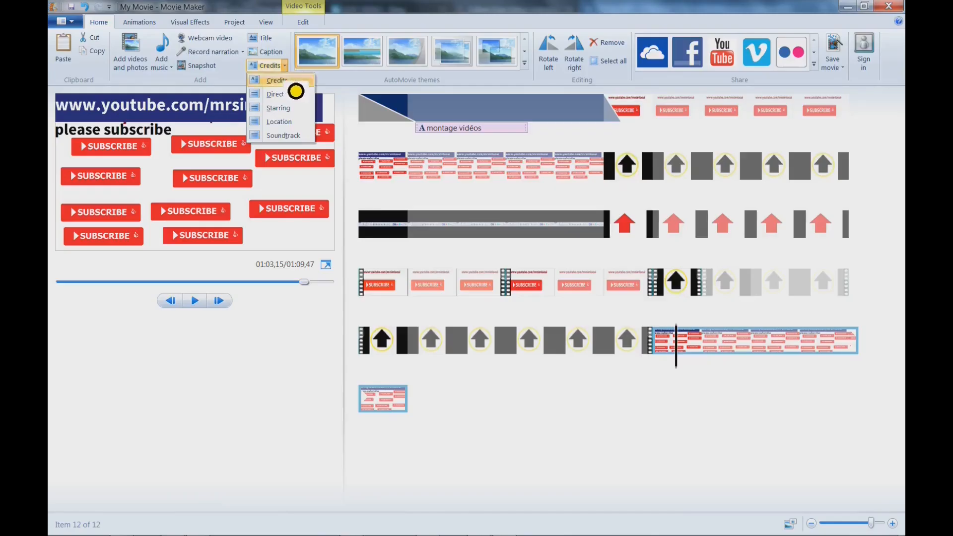
left_click(759, 313)
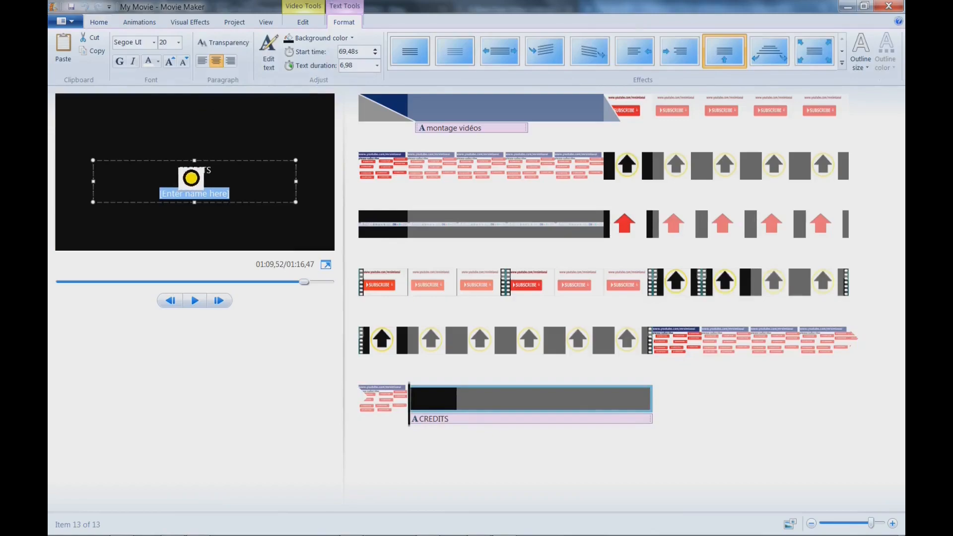
left_click(352, 39)
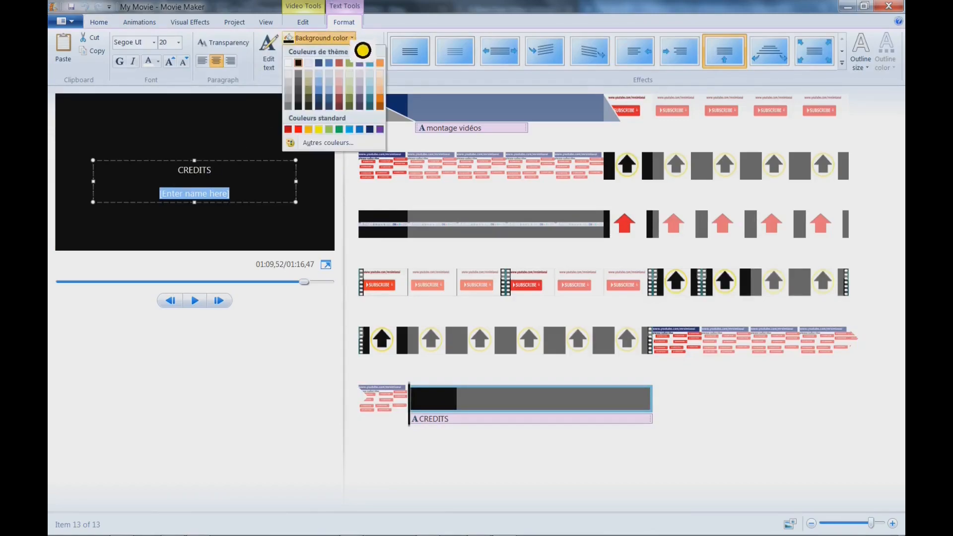
left_click(339, 129)
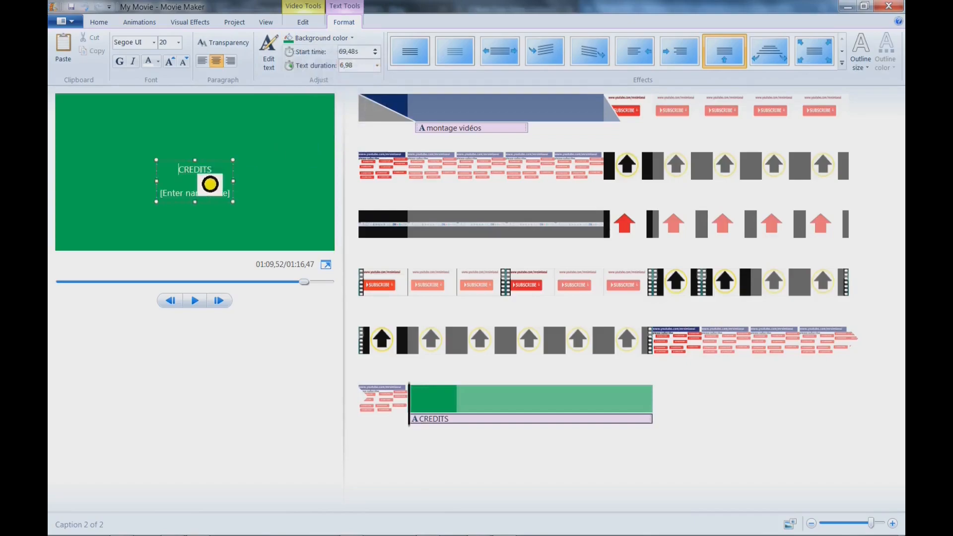
Move the credits text box up and replace its text with "merci de votre temps", "mercid e vous abonner", "c'est gratuit", the channel address and "mes respects"
left_click(427, 398)
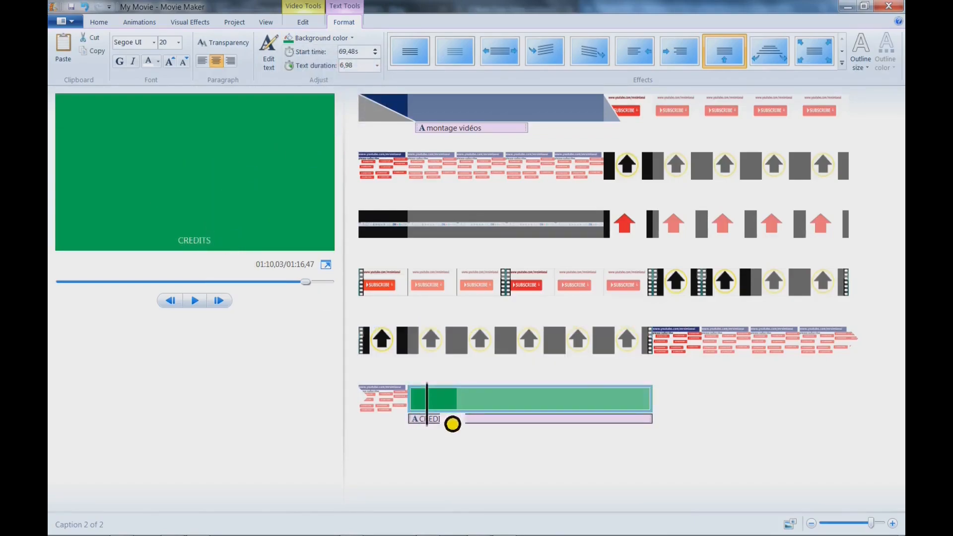
left_click(451, 425)
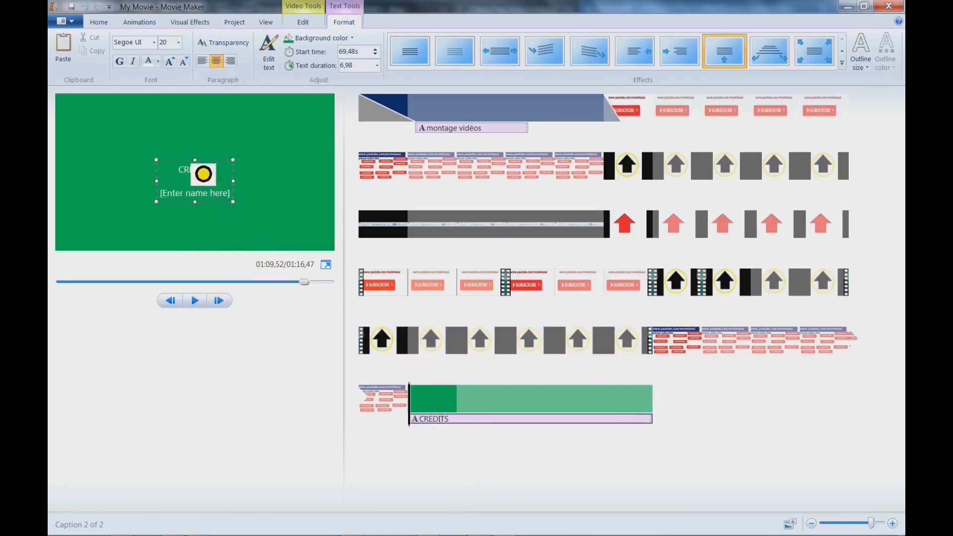
left_click_drag(188, 171, 144, 118)
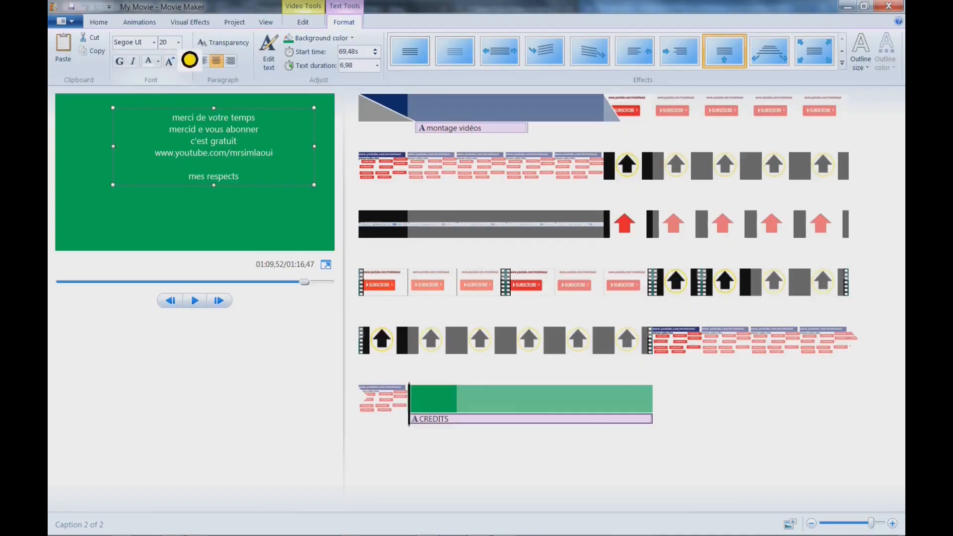
Set the credits text size to 72 and stretch its text box across the full green frame
left_click(179, 43)
left_click(176, 218)
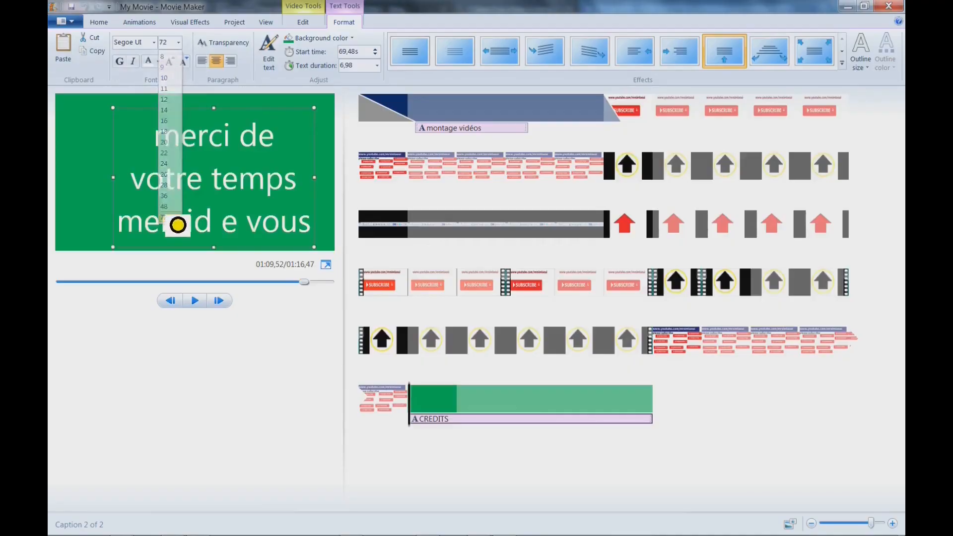
left_click_drag(126, 118, 57, 100)
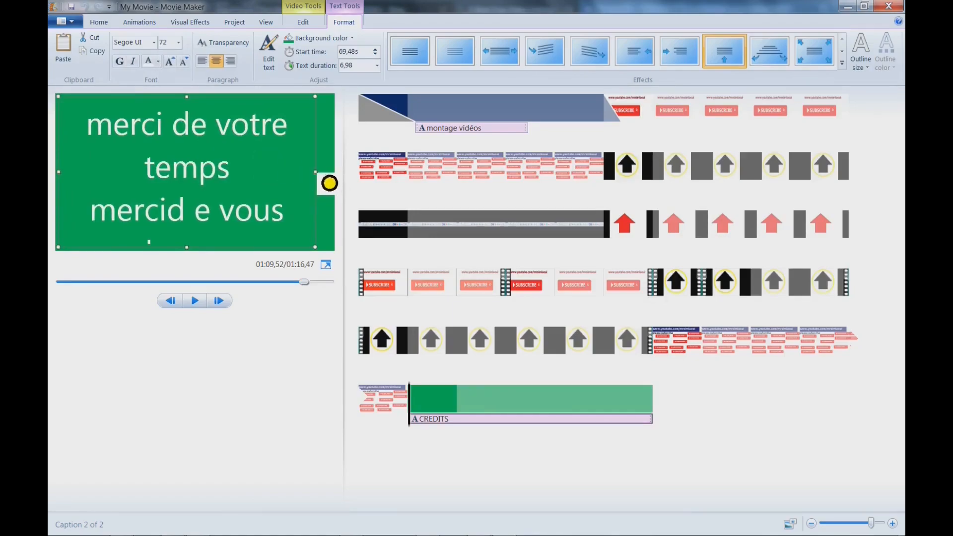
left_click_drag(327, 181, 345, 179)
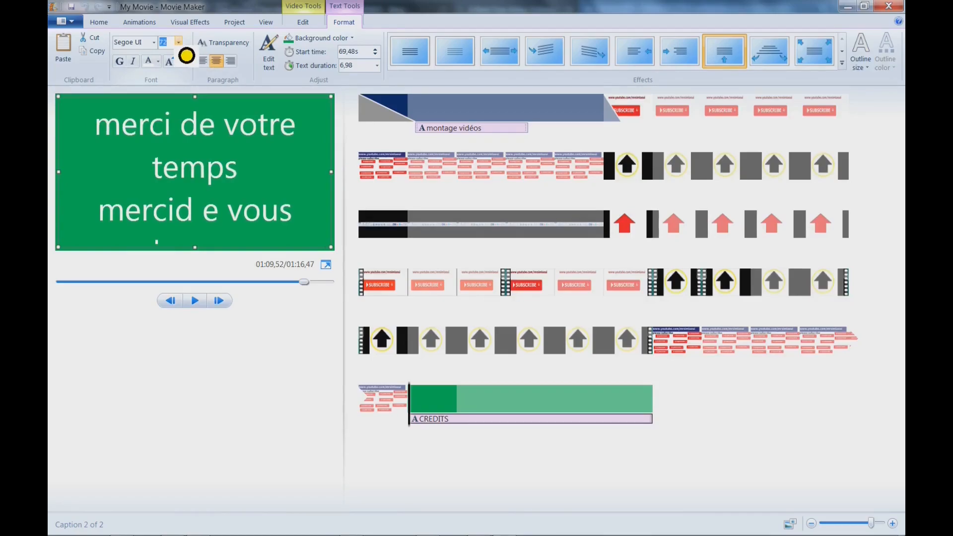
Reduce the credits text size to 48 and again to 40, and make the text bold
type("48")
key("Return")
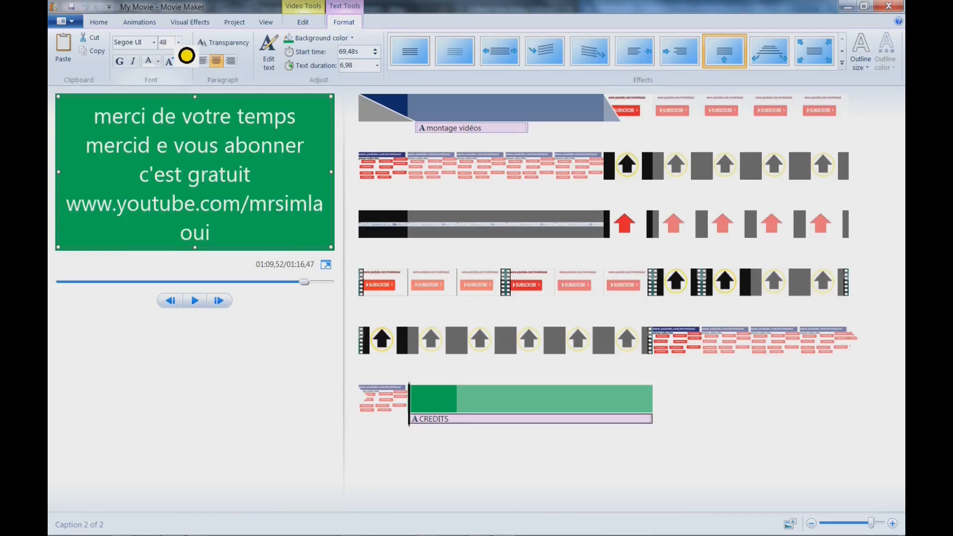
left_click(166, 44)
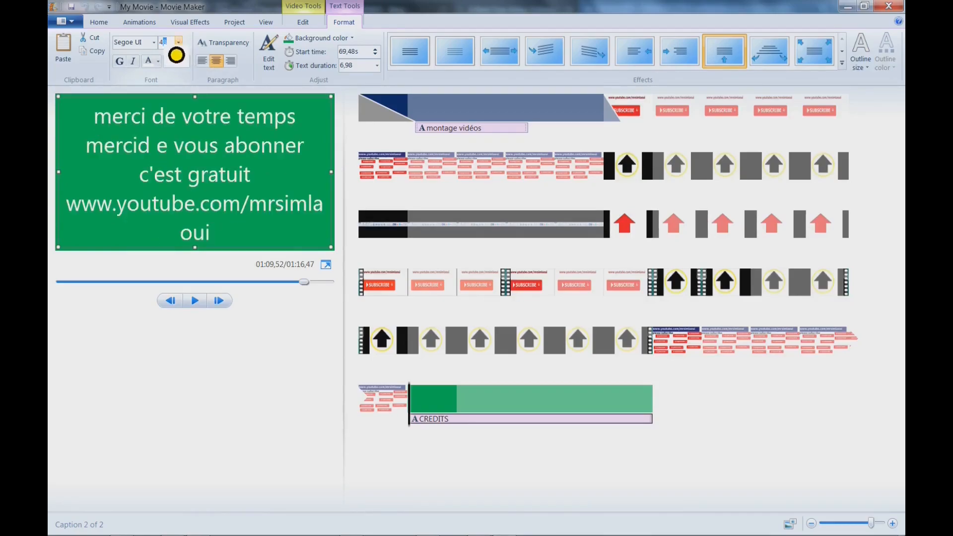
key("Return")
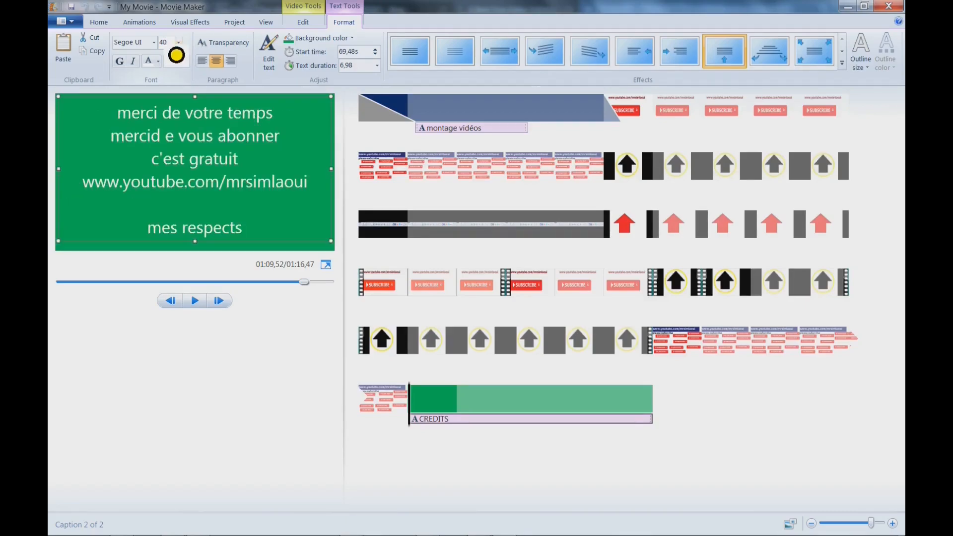
left_click(119, 61)
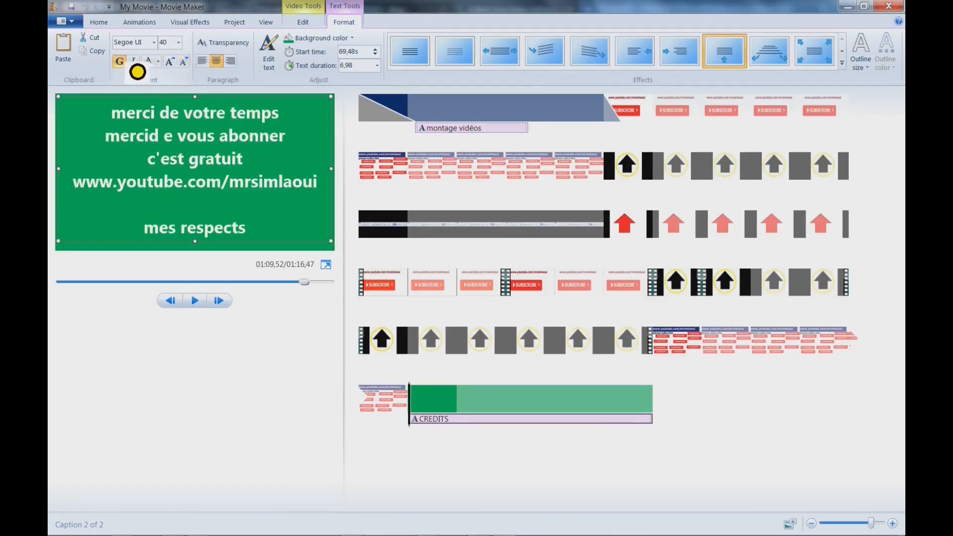
left_click(216, 236)
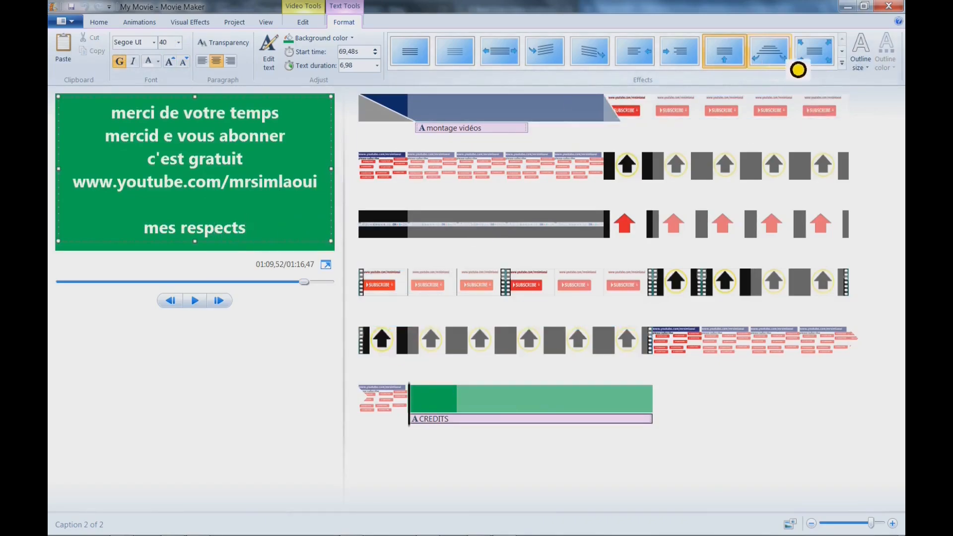
Apply the first Zoom effect to the credits text and play it from the end of the last subscribe clip
left_click(843, 60)
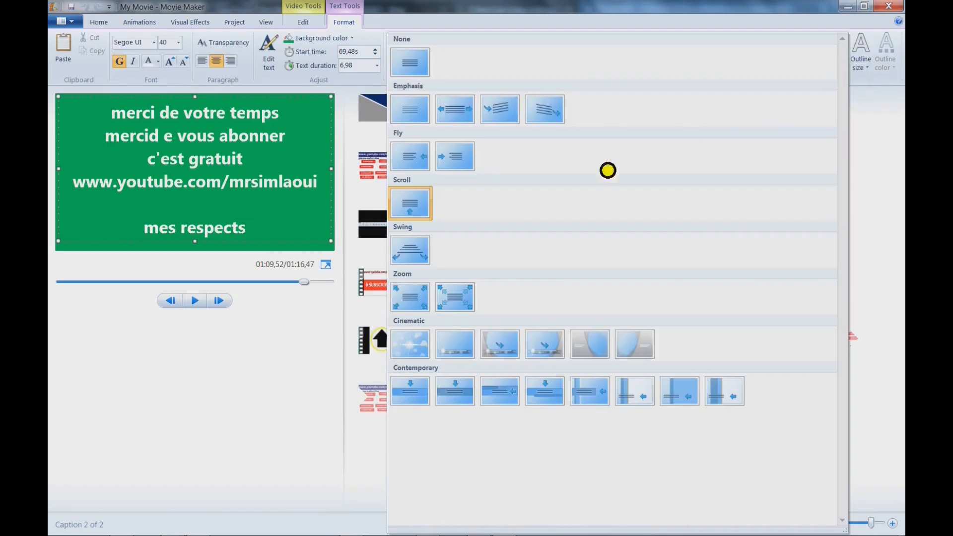
left_click(426, 302)
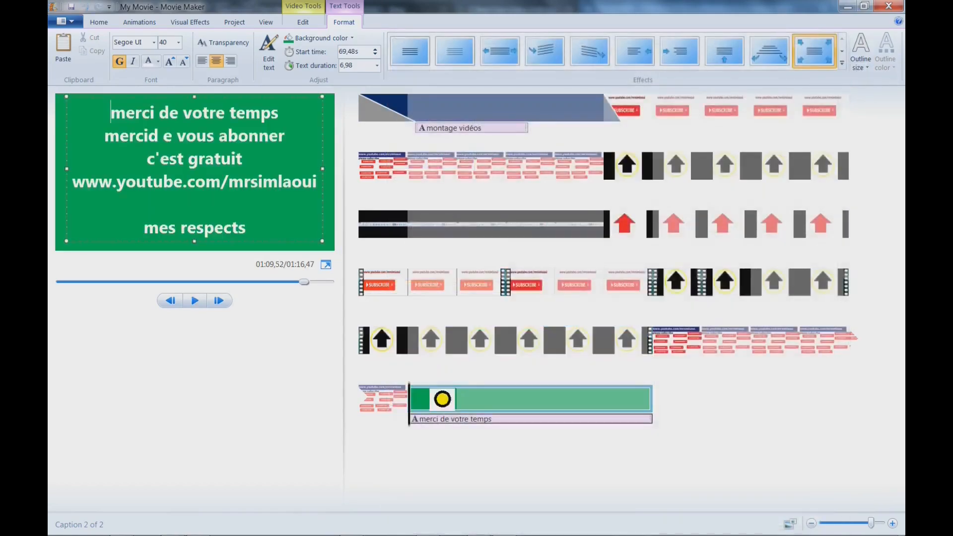
left_click_drag(410, 396, 394, 394)
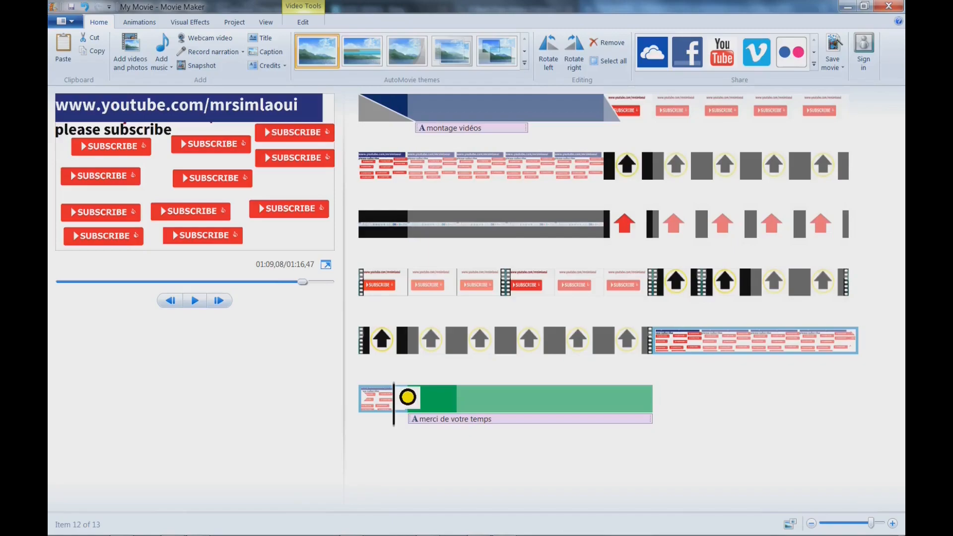
left_click(194, 301)
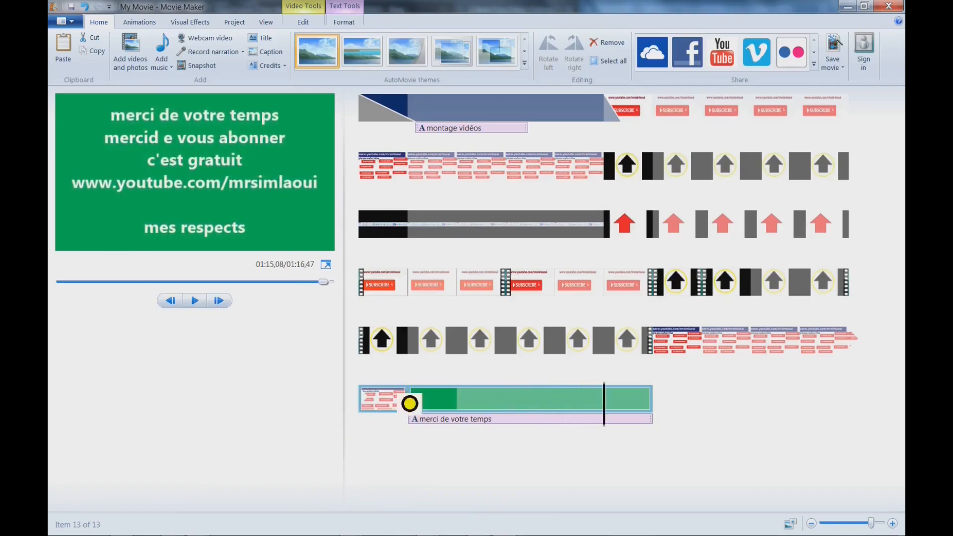
Set the "merci de votre temps" credits text duration to 3,00 and apply the Scroll effect to it
left_click(464, 416)
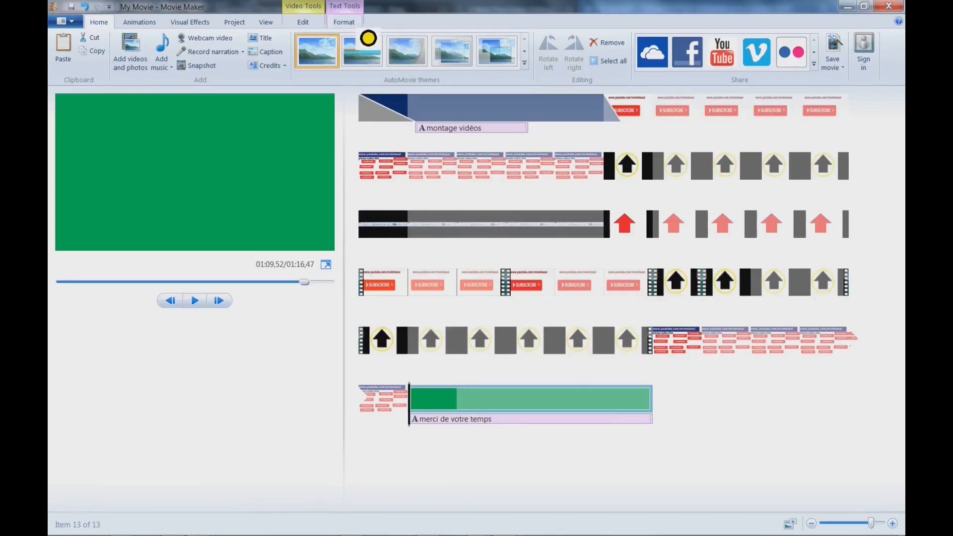
left_click(344, 22)
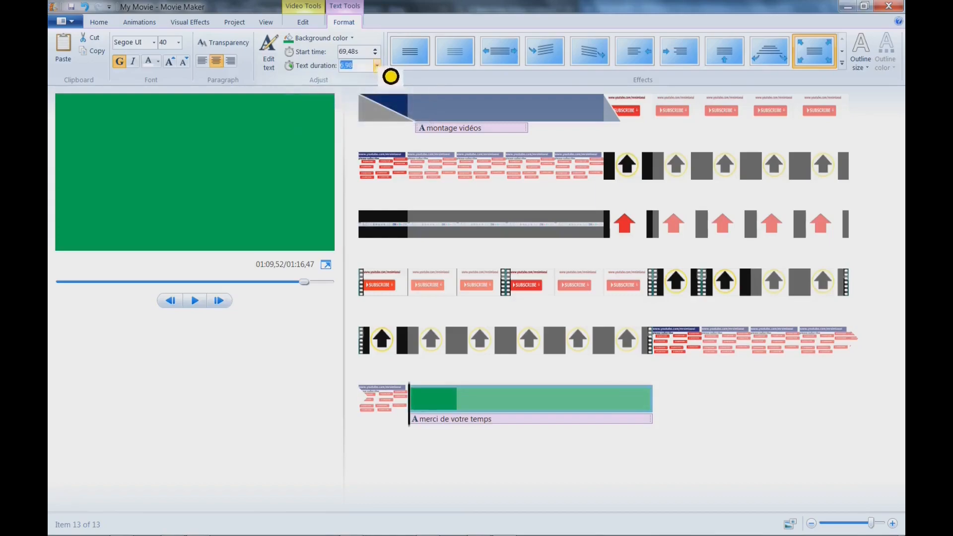
left_click(377, 65)
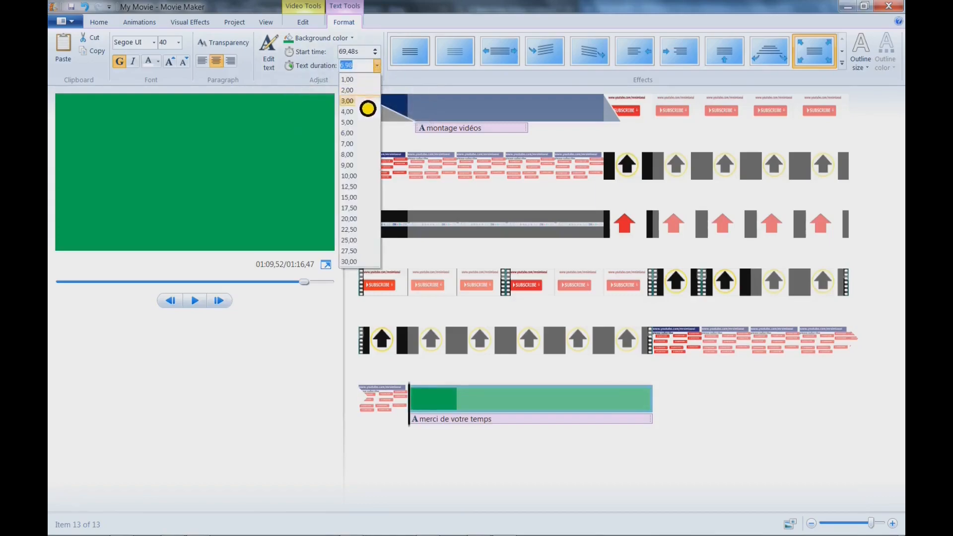
left_click(367, 104)
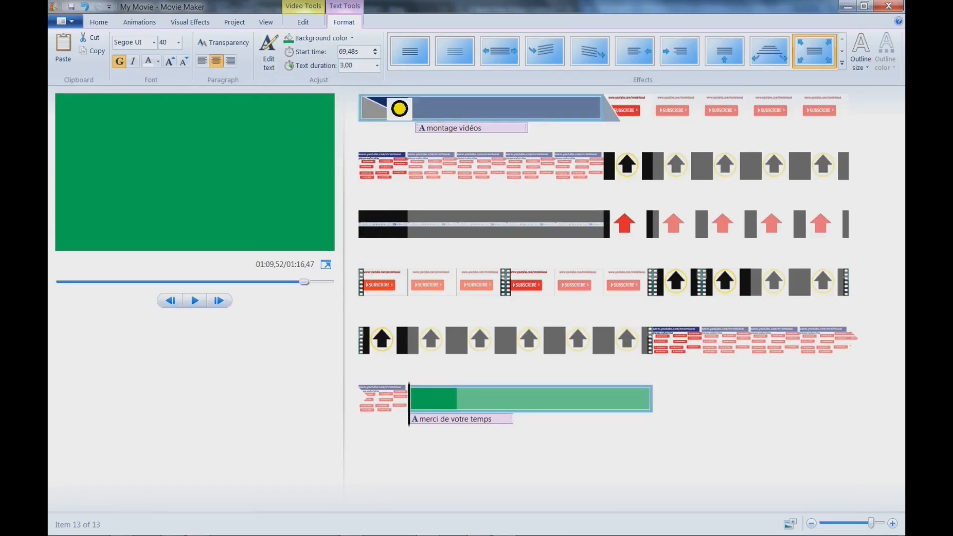
left_click(739, 61)
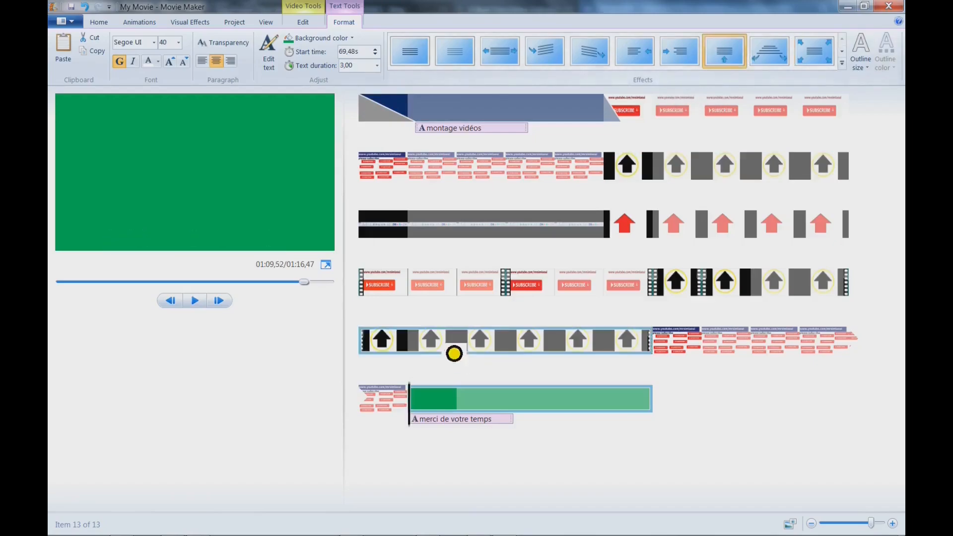
Narrow the preview pane and play the credits from the end of the last subscribe clip, pausing partway through the text
left_click(400, 398)
left_click(401, 397)
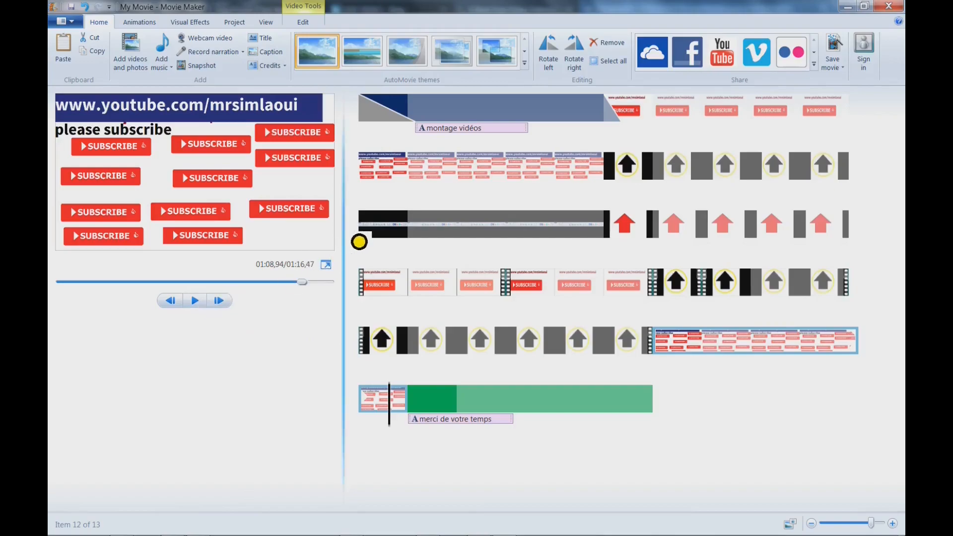
left_click_drag(353, 238, 221, 232)
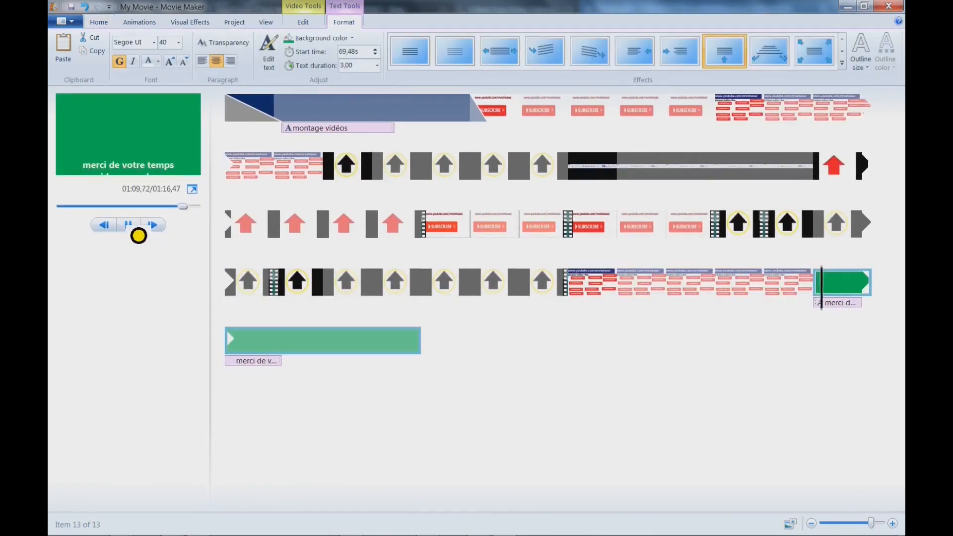
left_click(138, 225)
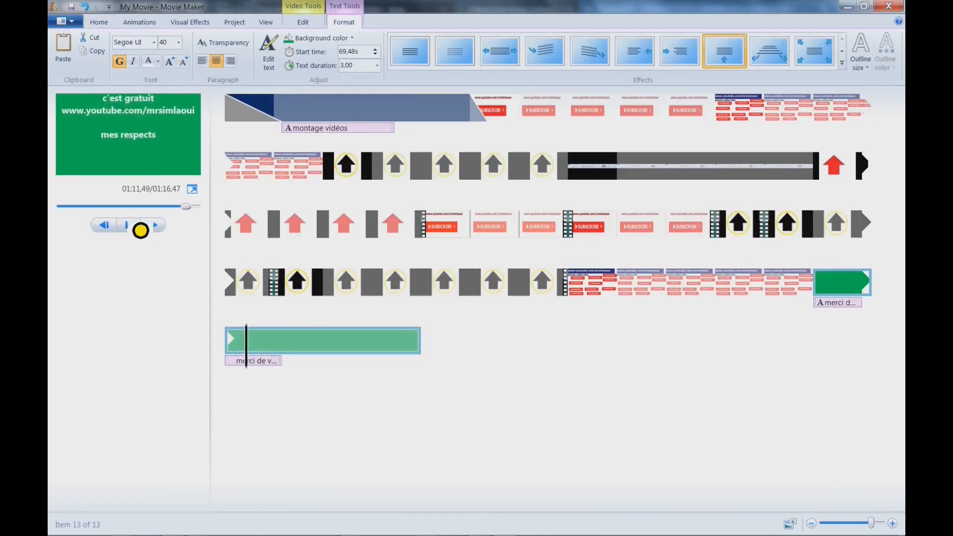
Play on past the end of the credits text with the ribbon collapsed, and restore the ribbon
double_click(357, 28)
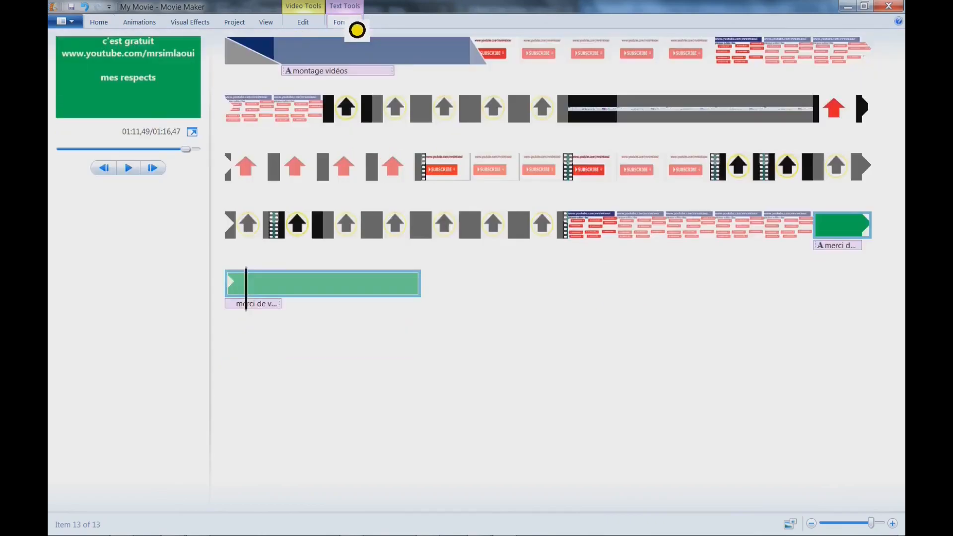
left_click(142, 179)
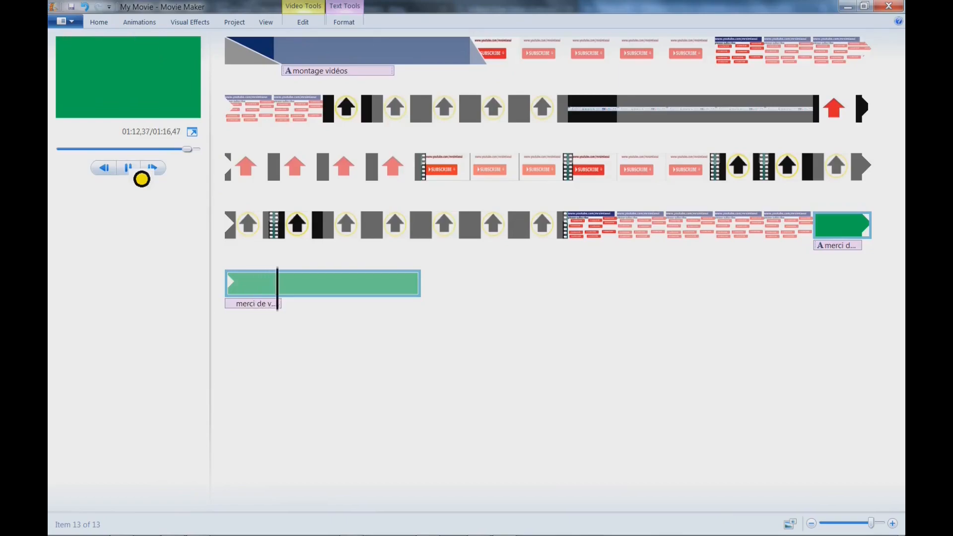
left_click(141, 179)
double_click(315, 28)
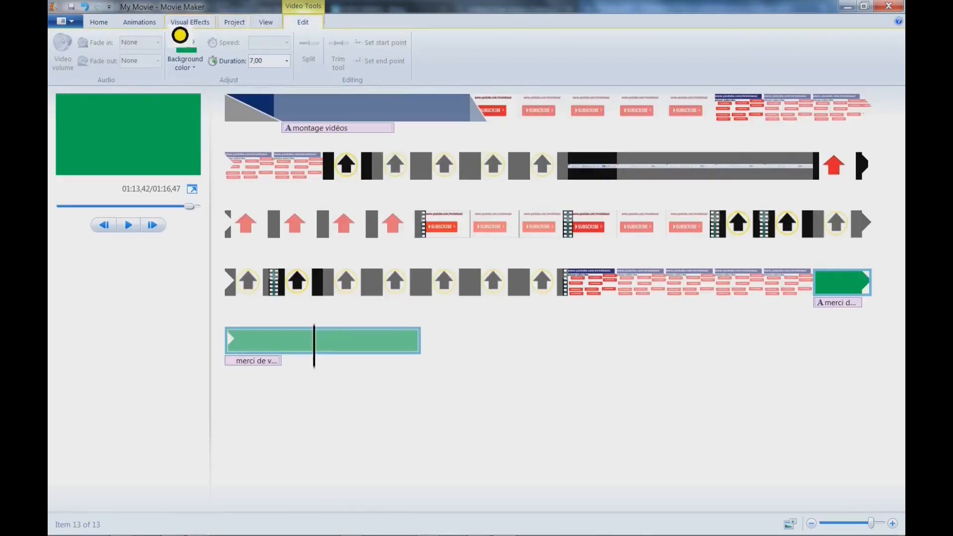
Examine the presets available for saving the movie, from the recommended setting through device, tablet and website settings to audio only
left_click(113, 28)
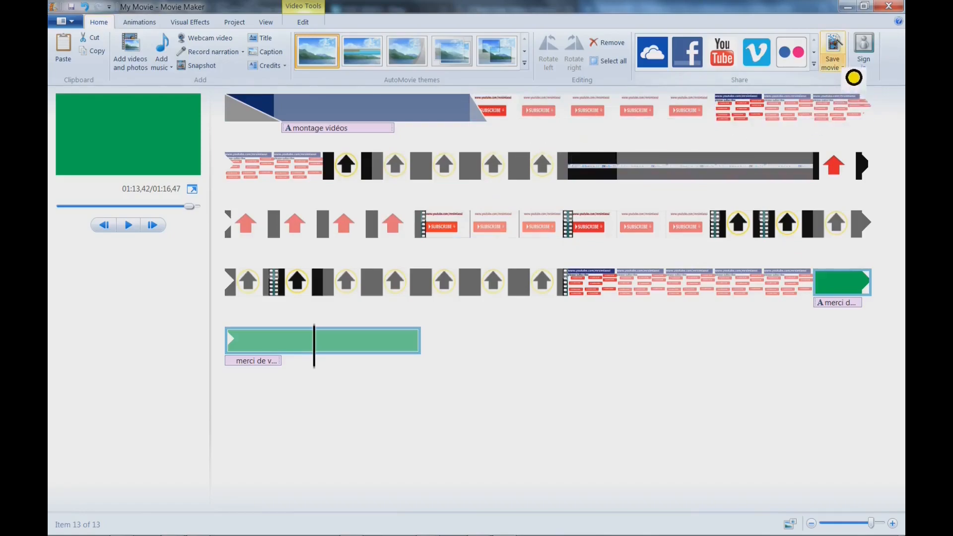
left_click(844, 69)
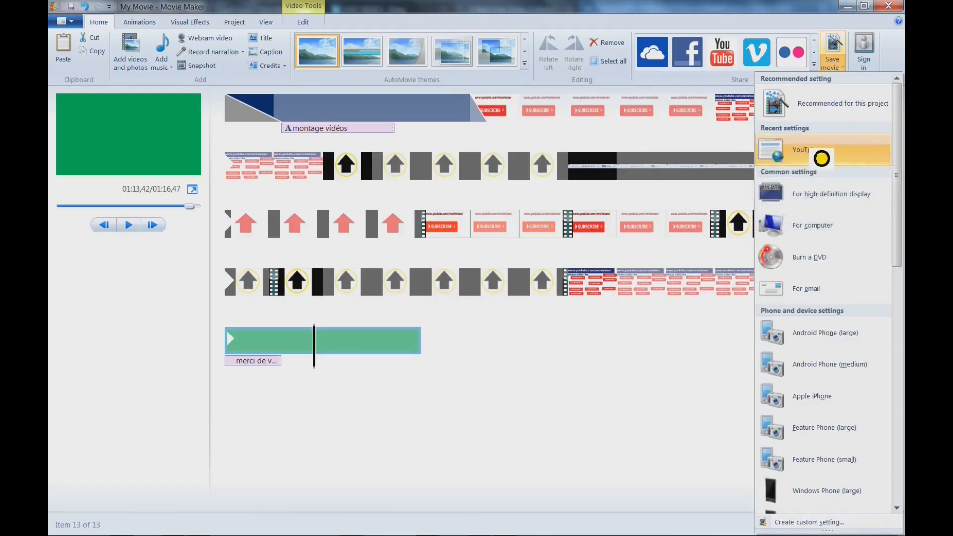
scroll(901, 156, "down", 1)
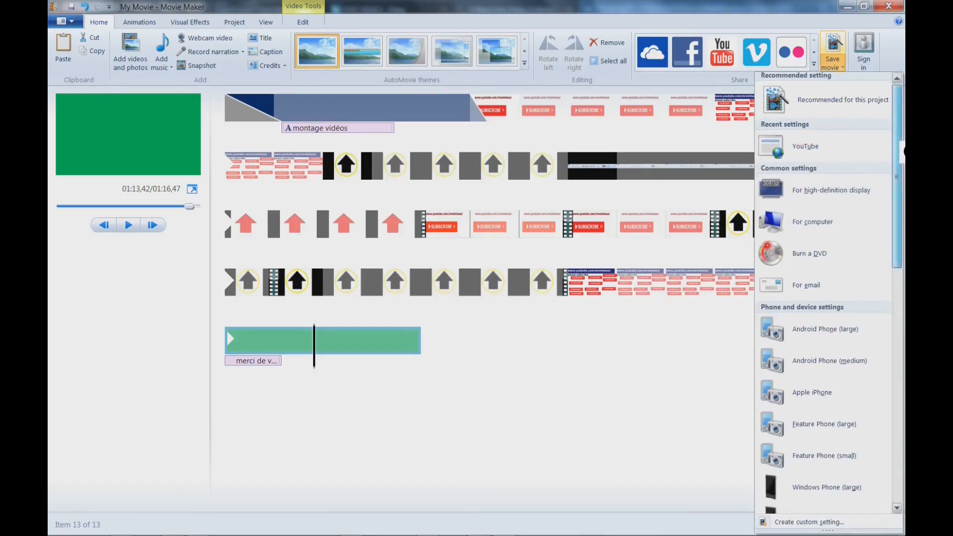
scroll(901, 156, "down", 10)
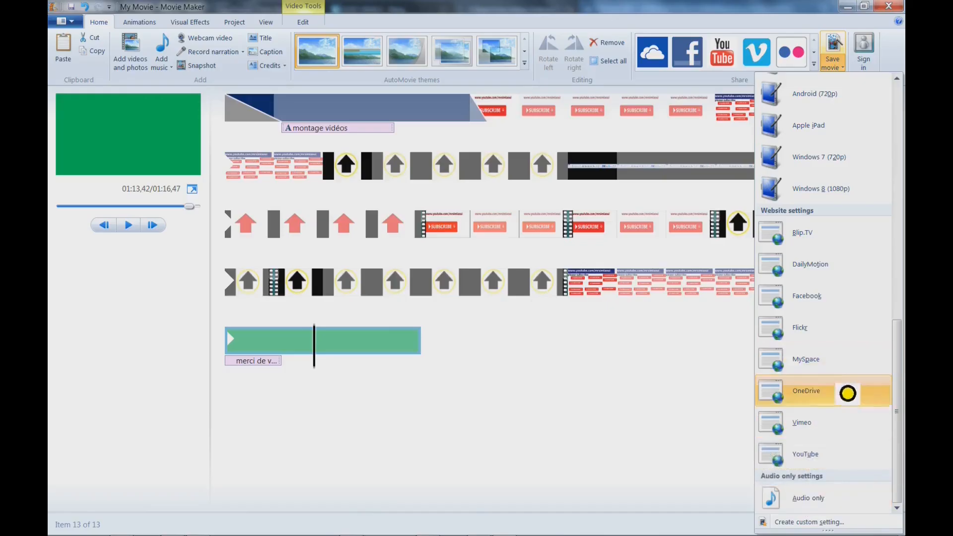
scroll(898, 422, "up", 2)
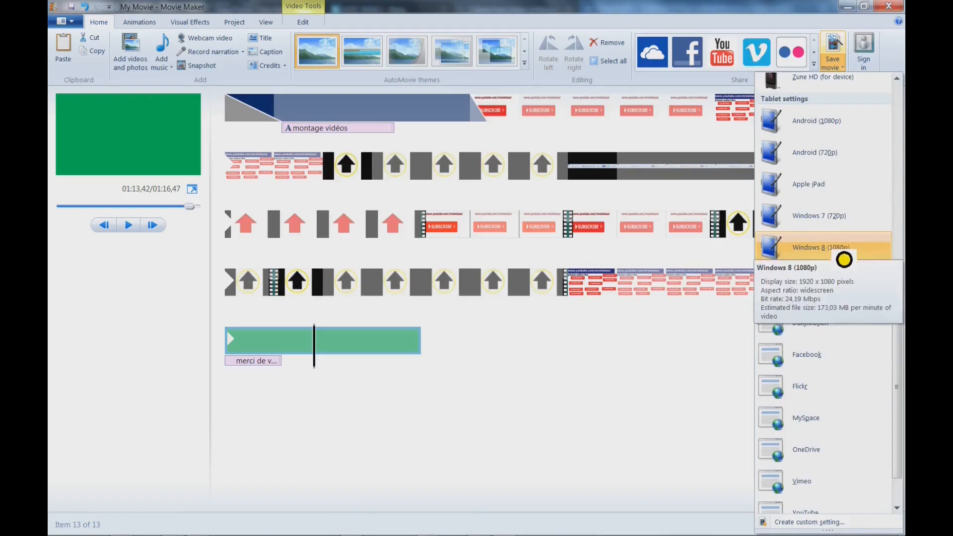
left_click_drag(903, 325, 903, 104)
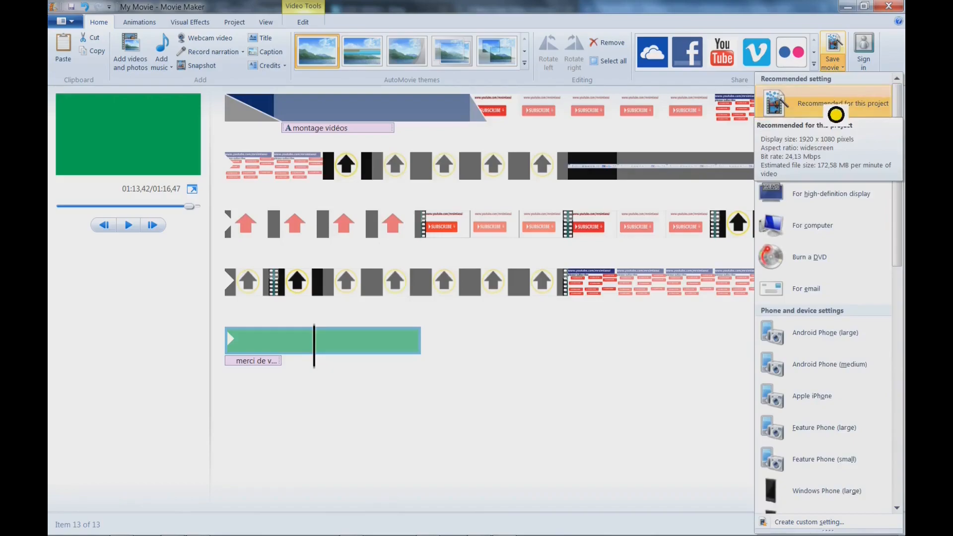
scroll(805, 508, "down", 5)
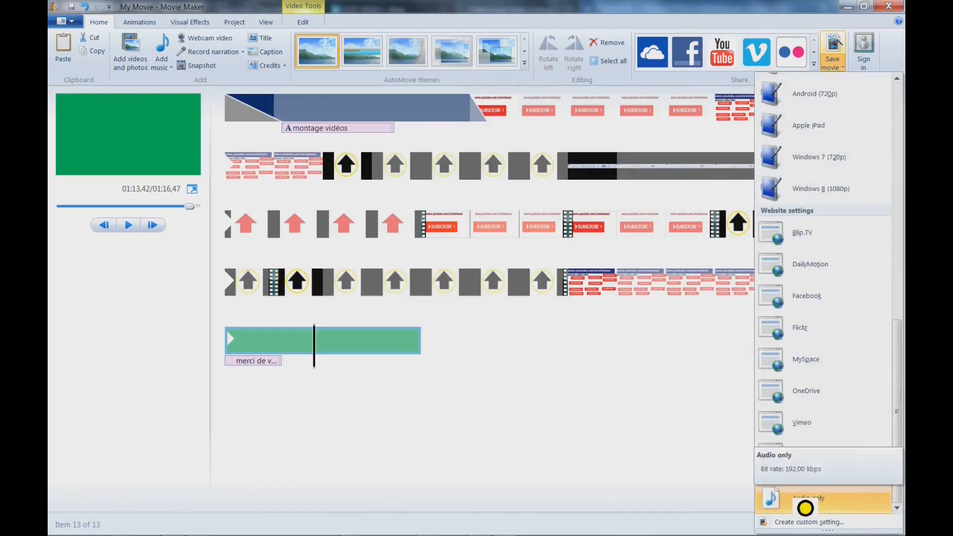
scroll(794, 189, "up", 5)
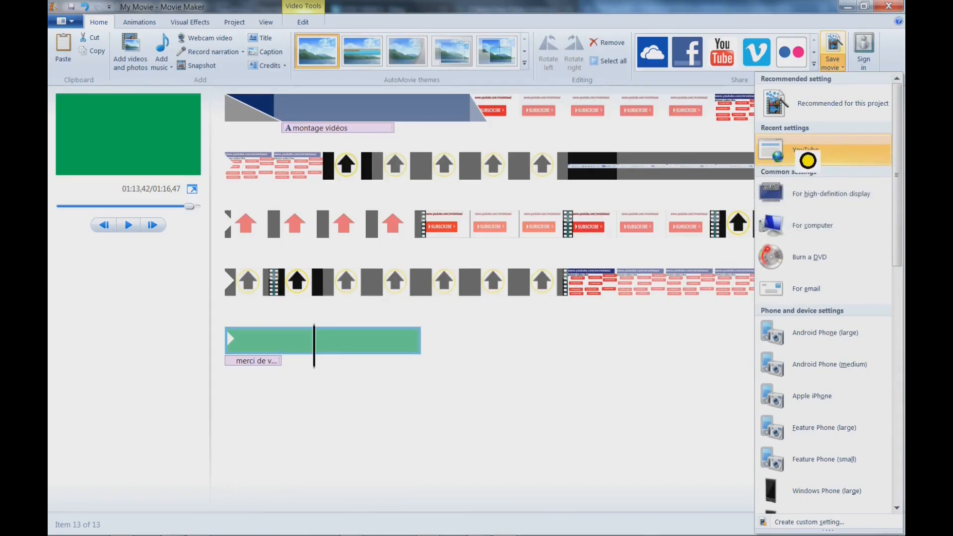
Save the movie with the YouTube setting as an MPEG-4/H.264 video file named "temps de la" in the Vidéos library
left_click(807, 161)
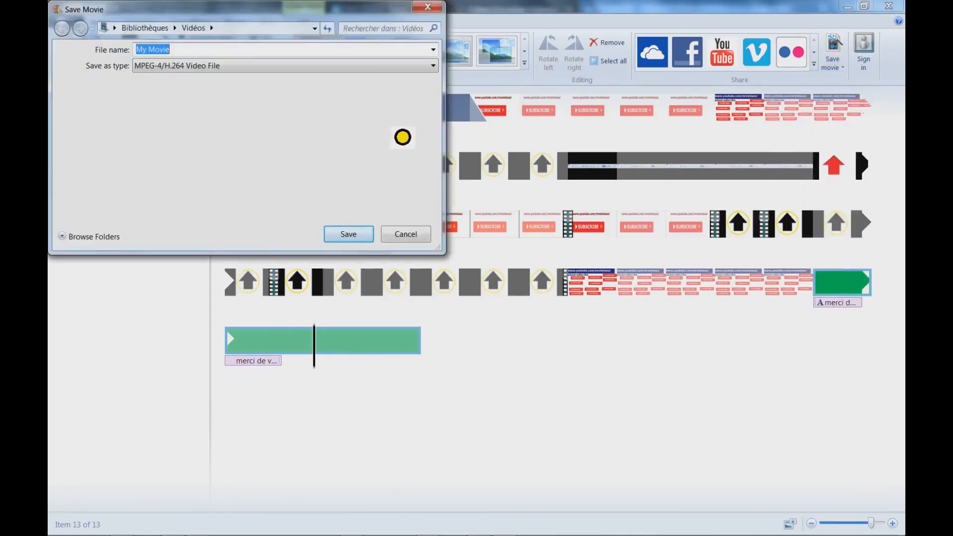
type("temps de la")
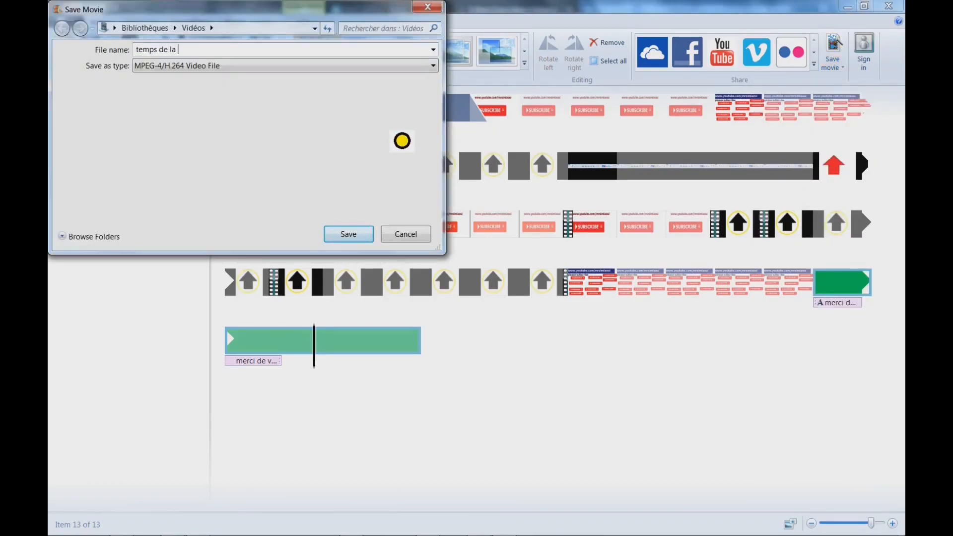
key("Return")
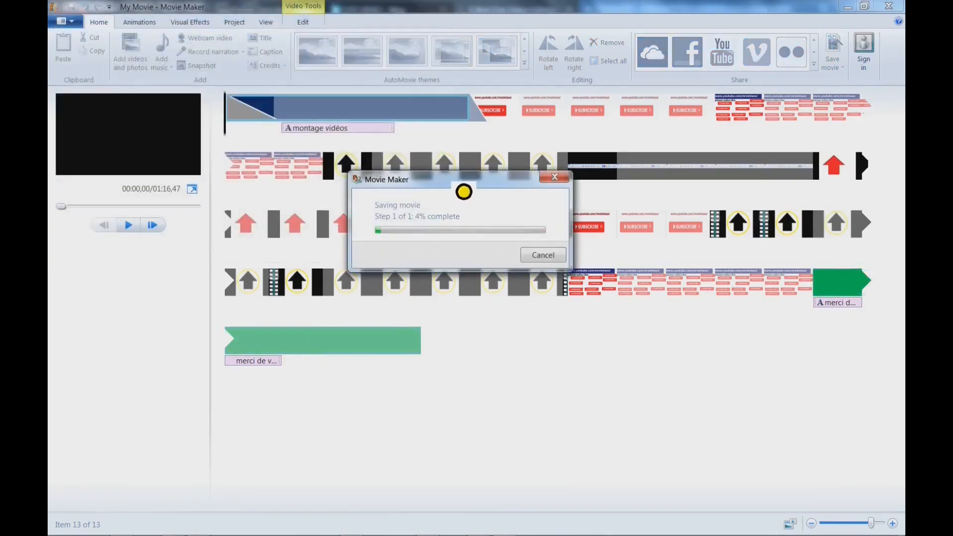
left_click_drag(463, 192, 513, 153)
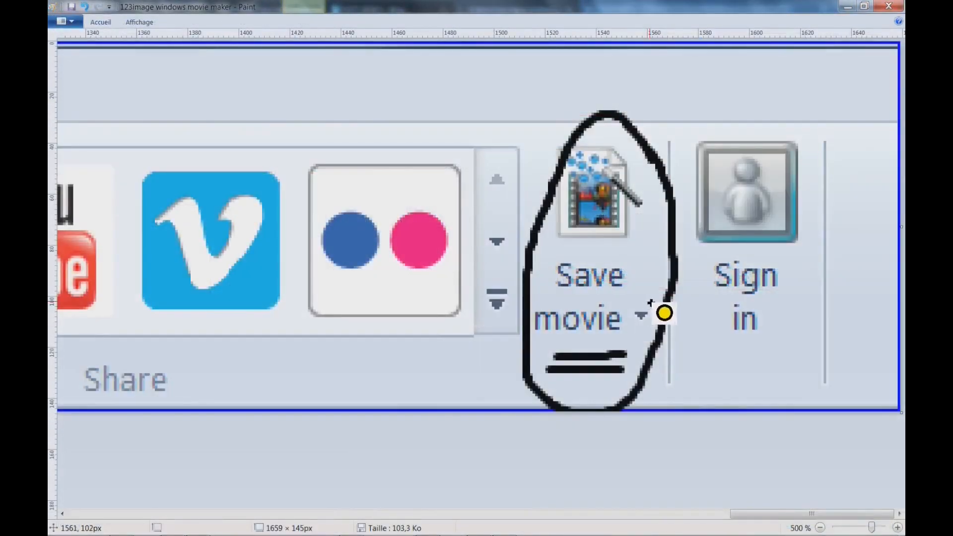
Switch to Paint and draw a freehand box around the small arrow beside "Save movie" in the ribbon image
mouse_move(664, 312)
left_mouse_down()
mouse_move(621, 329)
mouse_move(672, 334)
left_mouse_up()
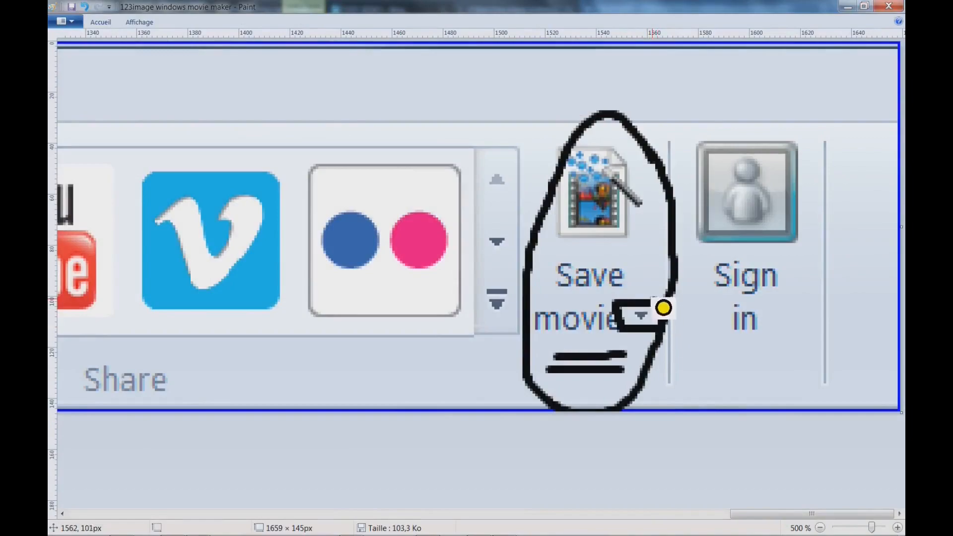
left_click_drag(427, 105, 546, 141)
mouse_move(522, 110)
left_mouse_down()
mouse_move(540, 155)
mouse_move(526, 164)
left_mouse_up()
left_click_drag(744, 82, 668, 119)
left_click_drag(663, 79, 714, 132)
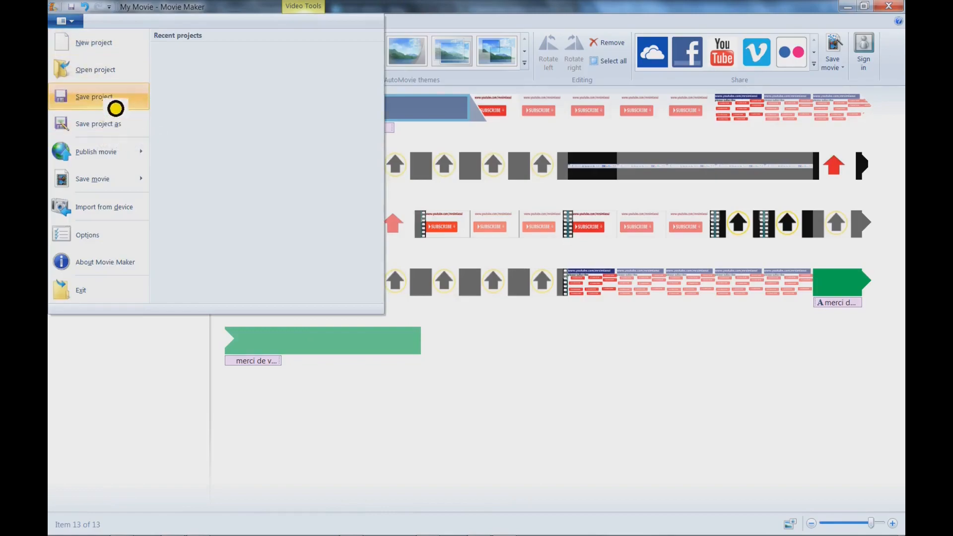
Examine the web services for publishing the movie and the settings for saving it among Movie Maker's file commands
mouse_move(130, 159)
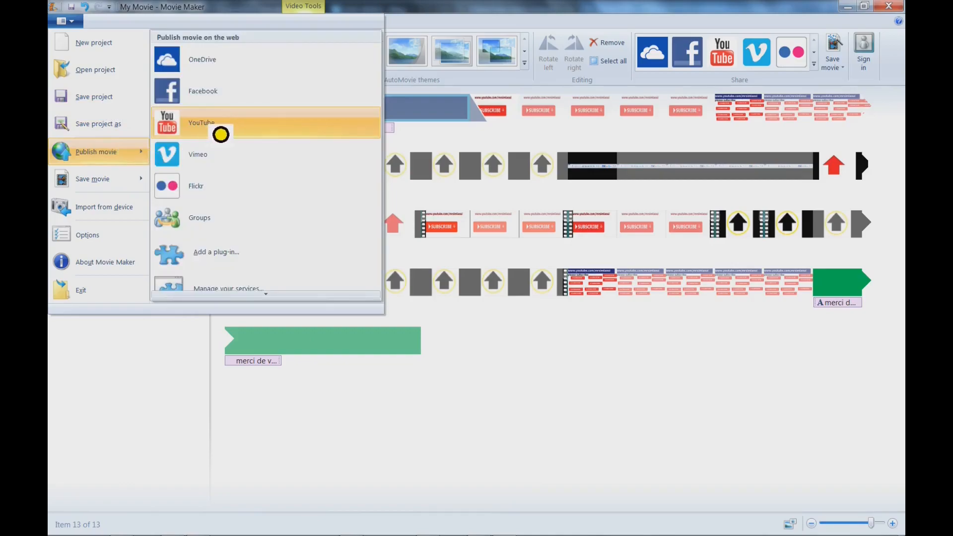
mouse_move(134, 191)
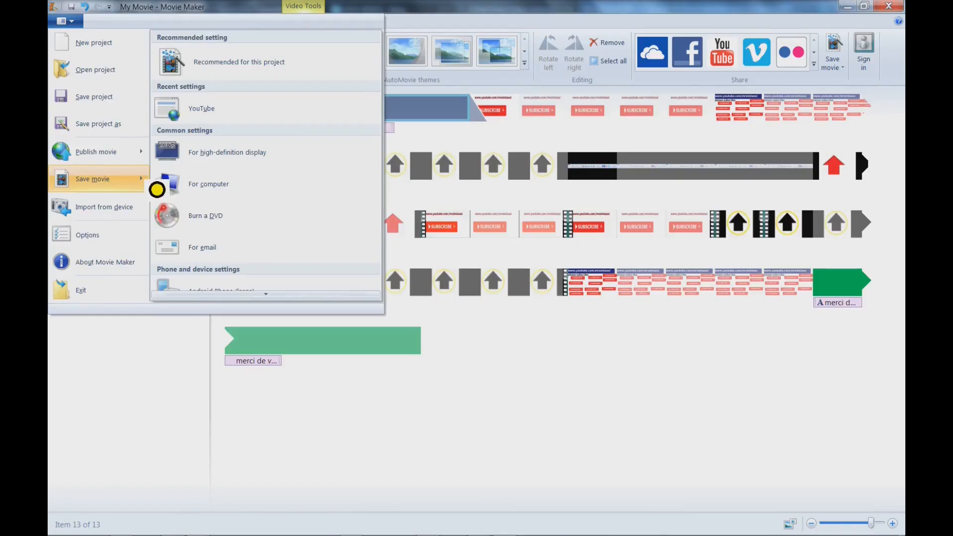
left_click(157, 189)
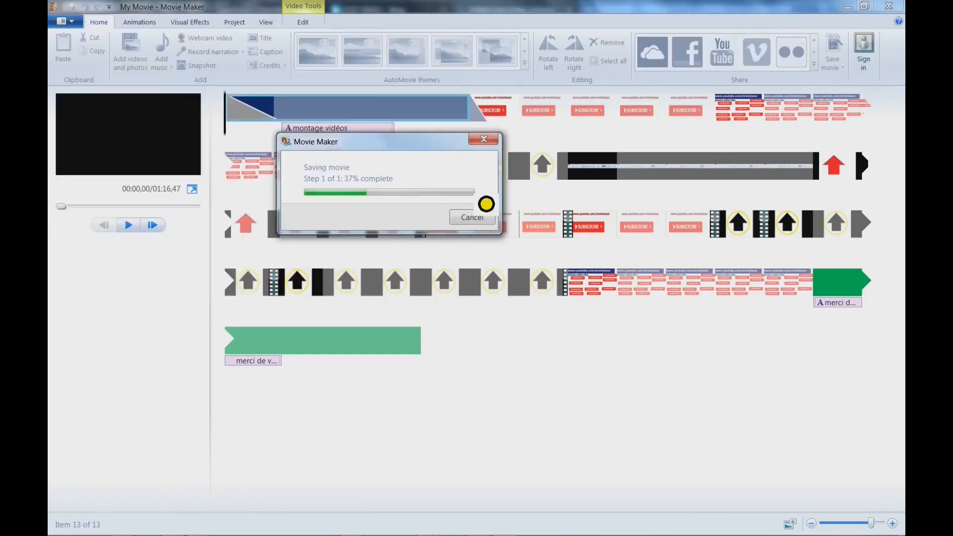
left_click_drag(432, 148, 458, 168)
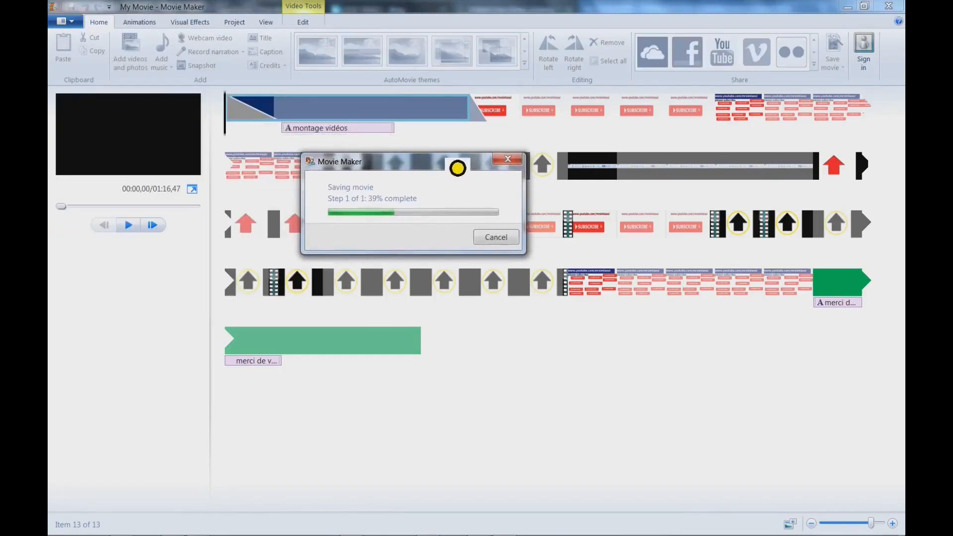